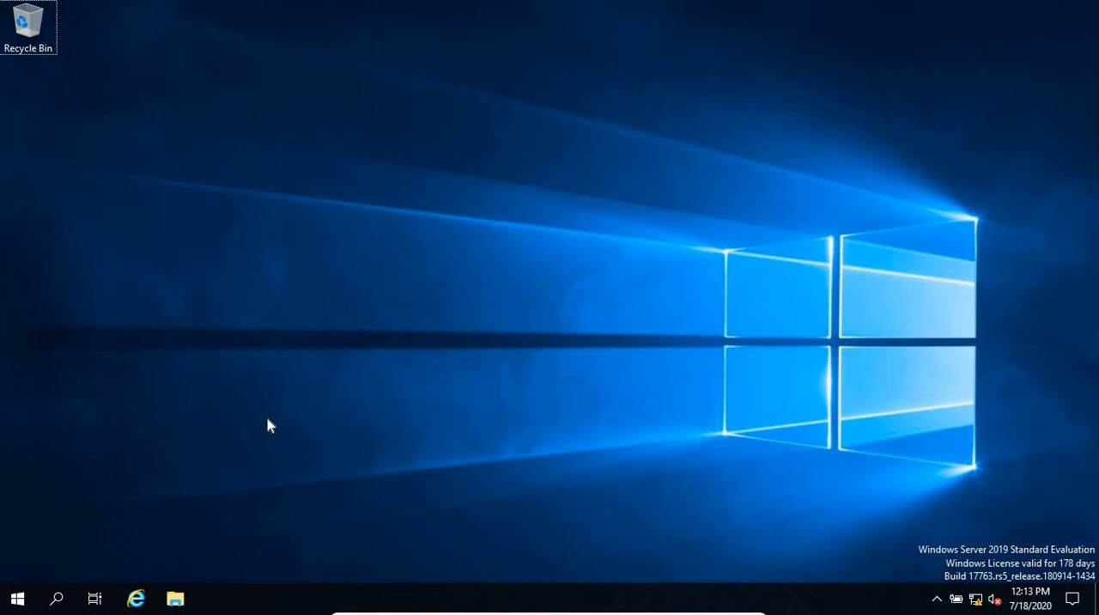
Step: Open DNS Manager from the Windows administrative tools and expand the SERVERDC-2019 server
click(18, 598)
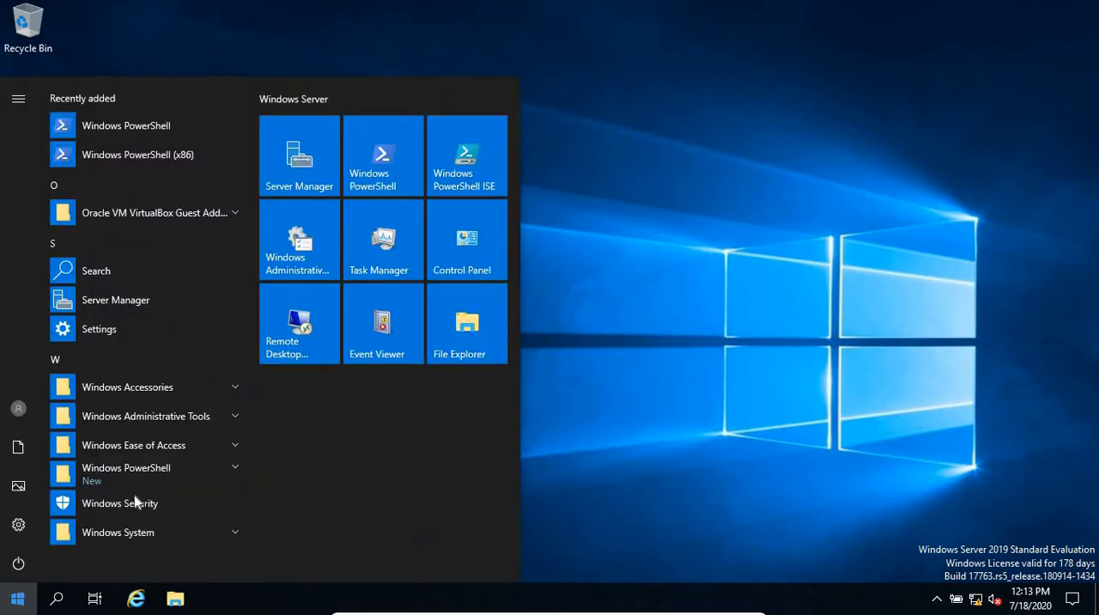
click(311, 225)
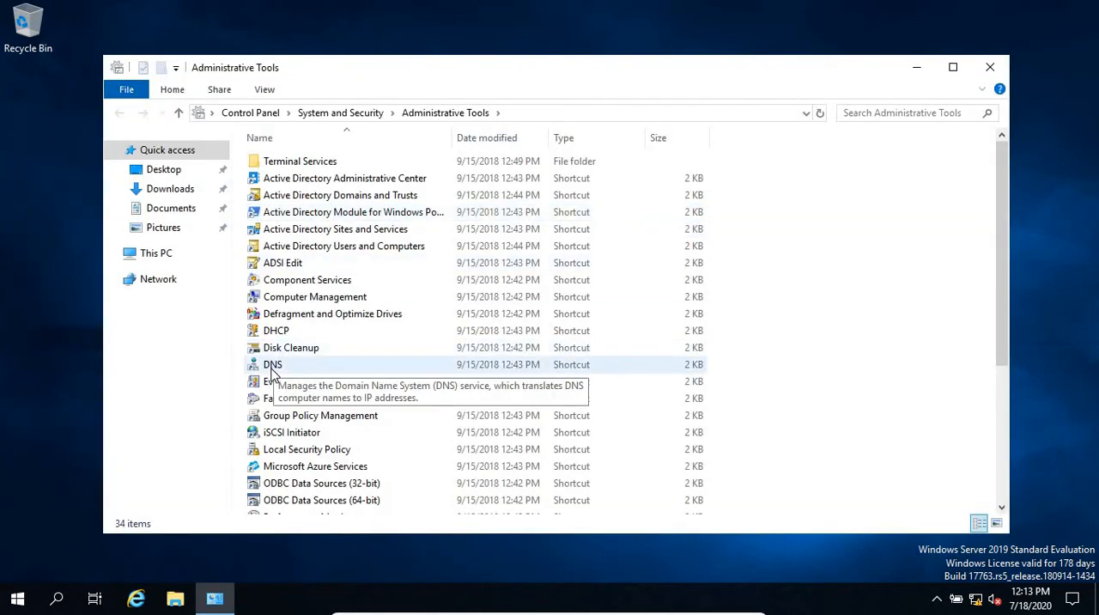
click(273, 365)
double_click(273, 365)
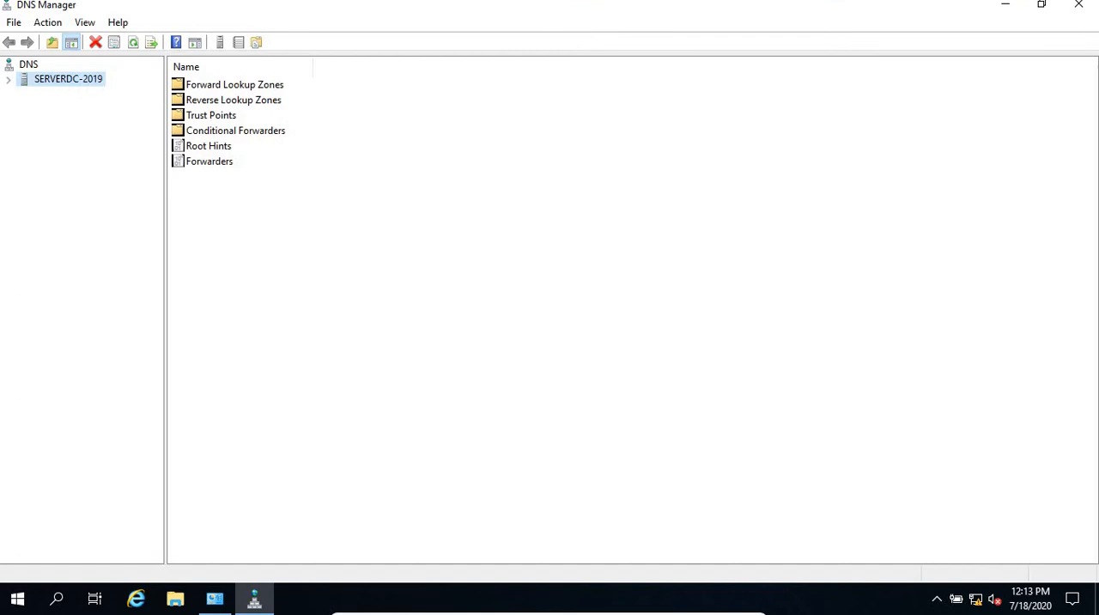
click(9, 79)
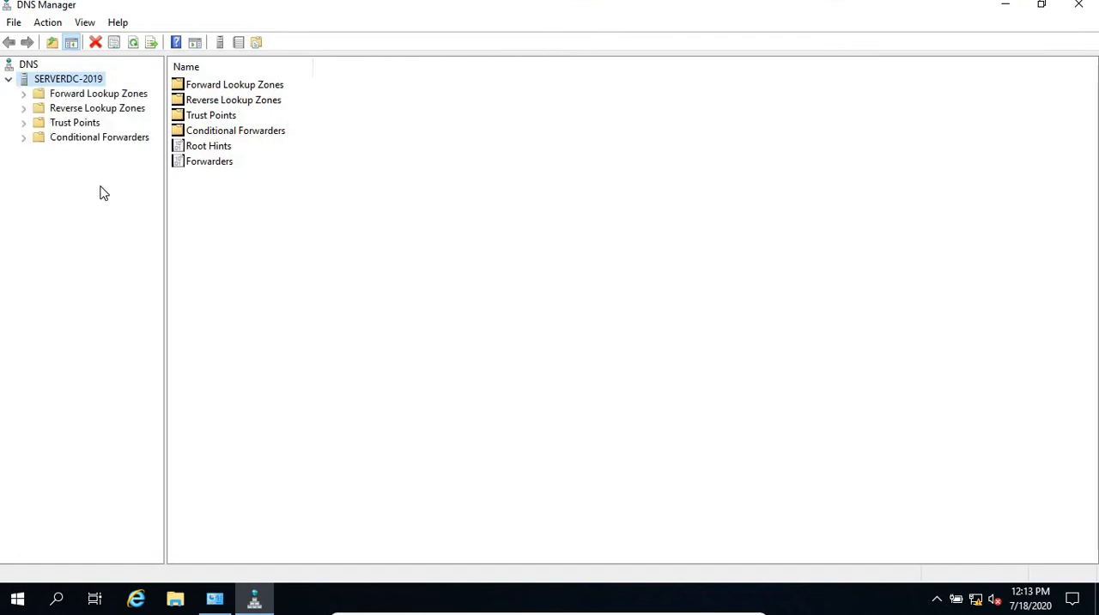
Step: Look through the forward and reverse lookup zones and the records in the compital.local zone
click(64, 95)
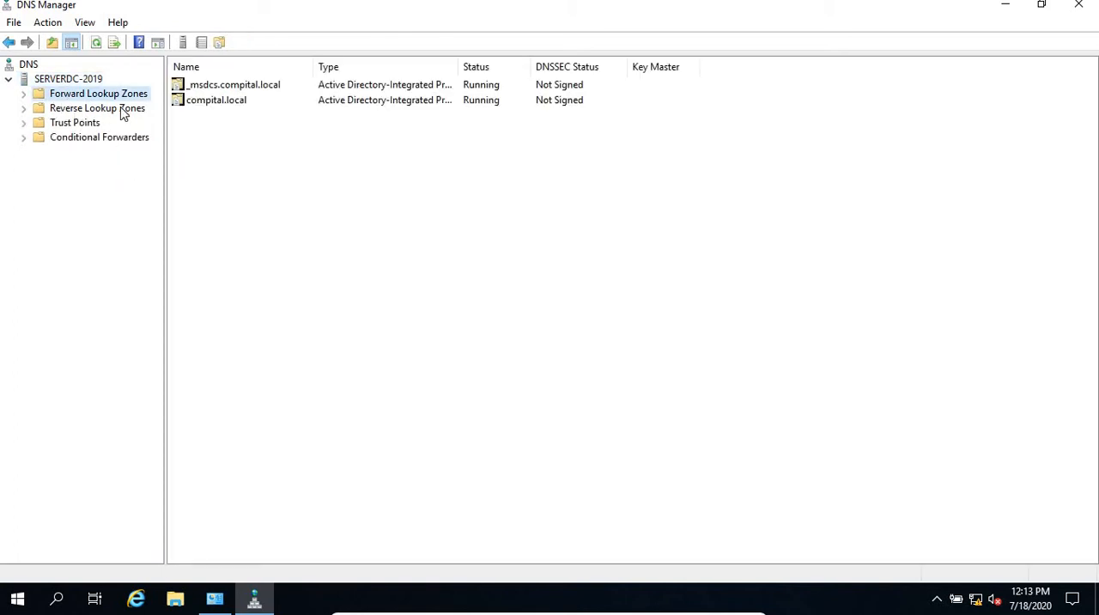
click(70, 111)
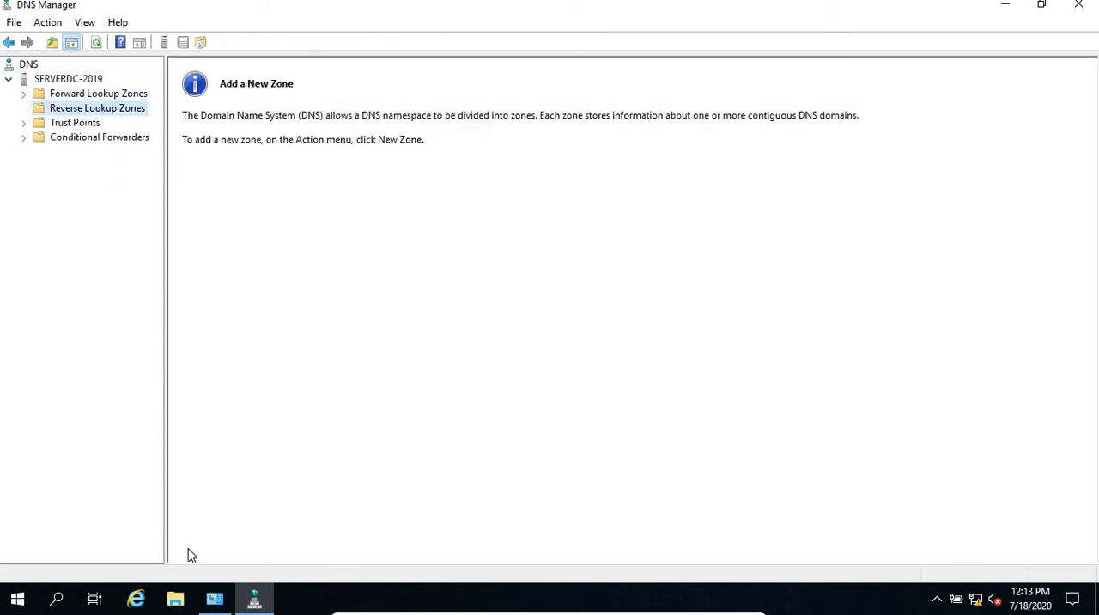
click(128, 99)
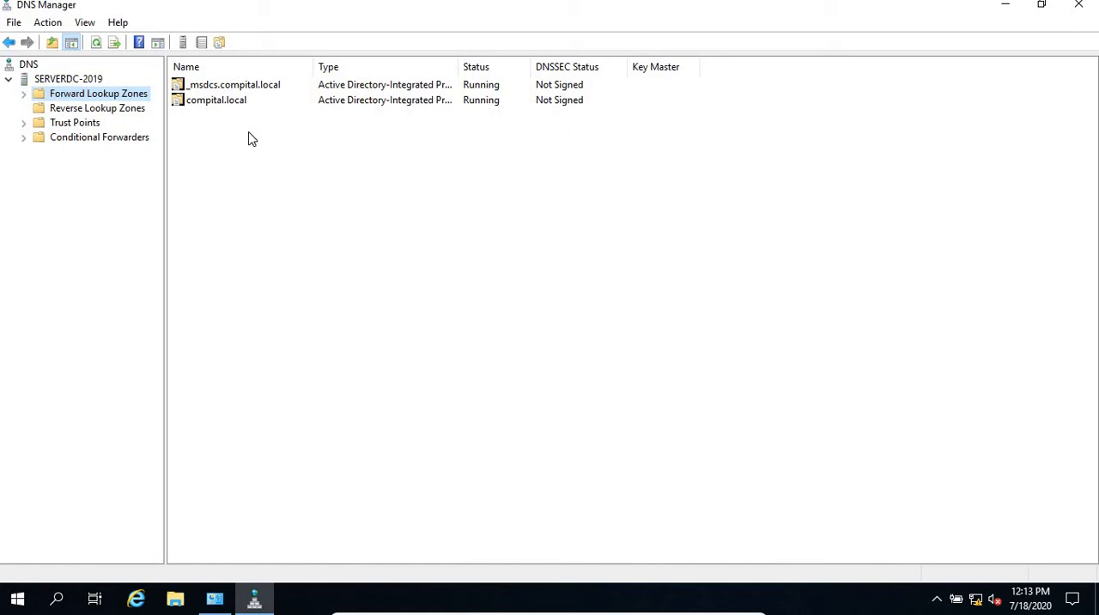
click(23, 95)
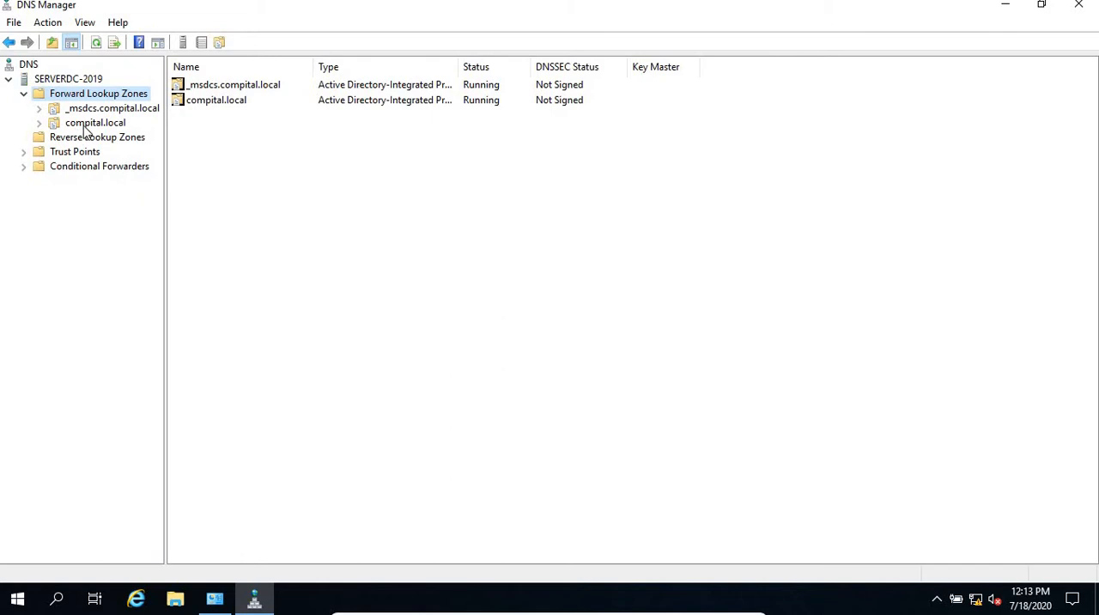
click(86, 125)
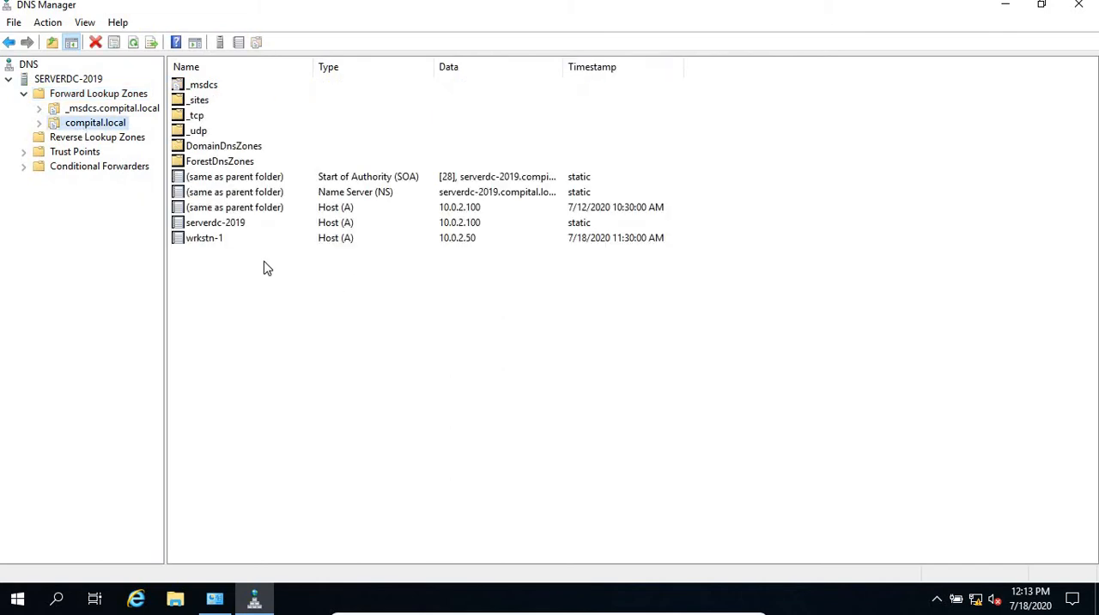
click(204, 245)
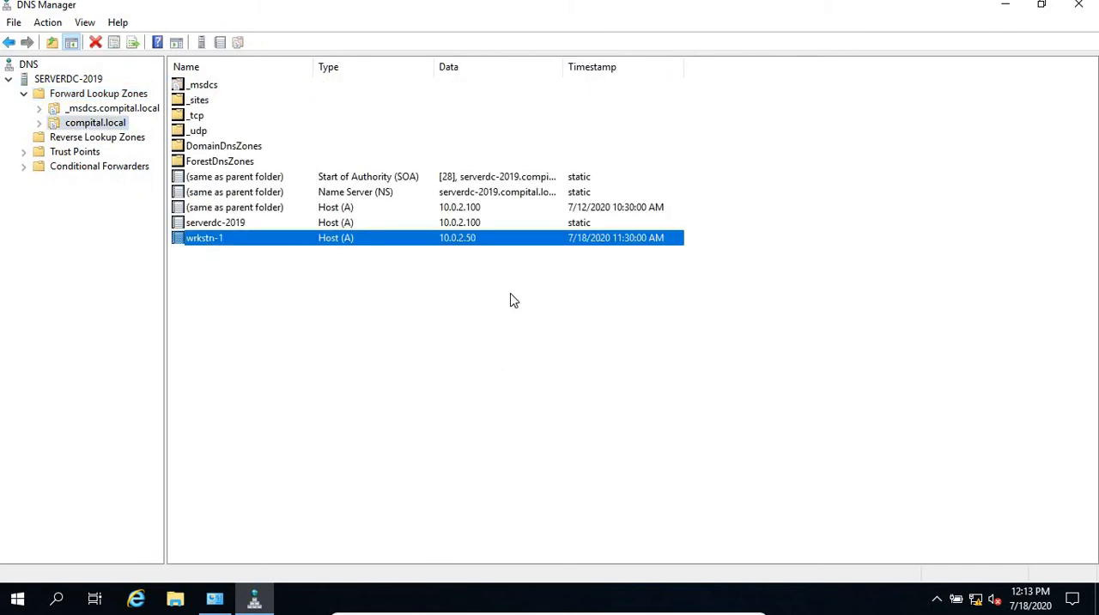
click(100, 140)
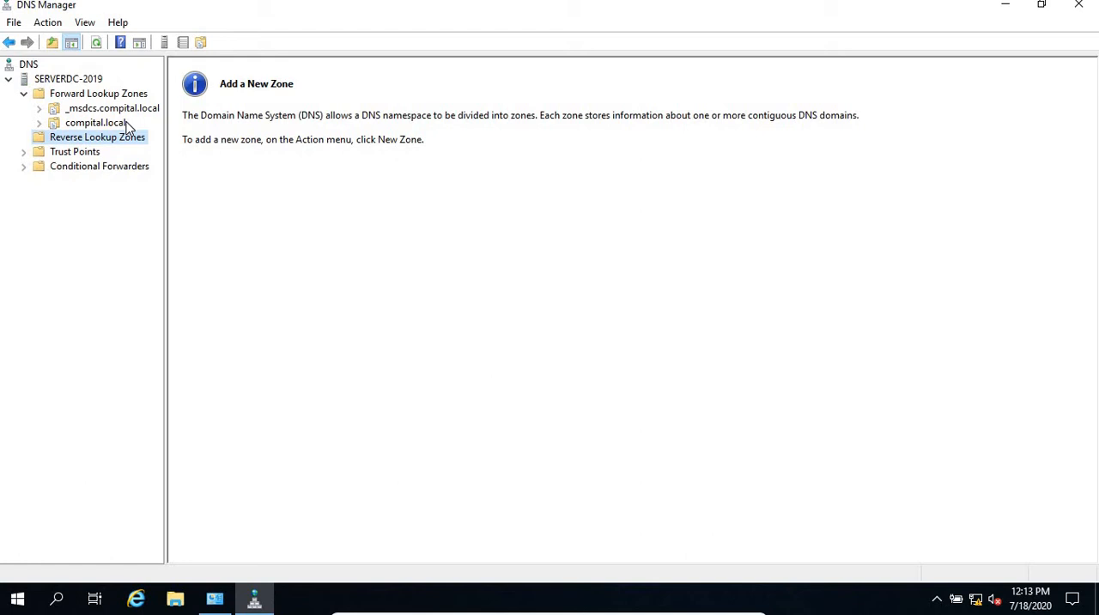
click(96, 122)
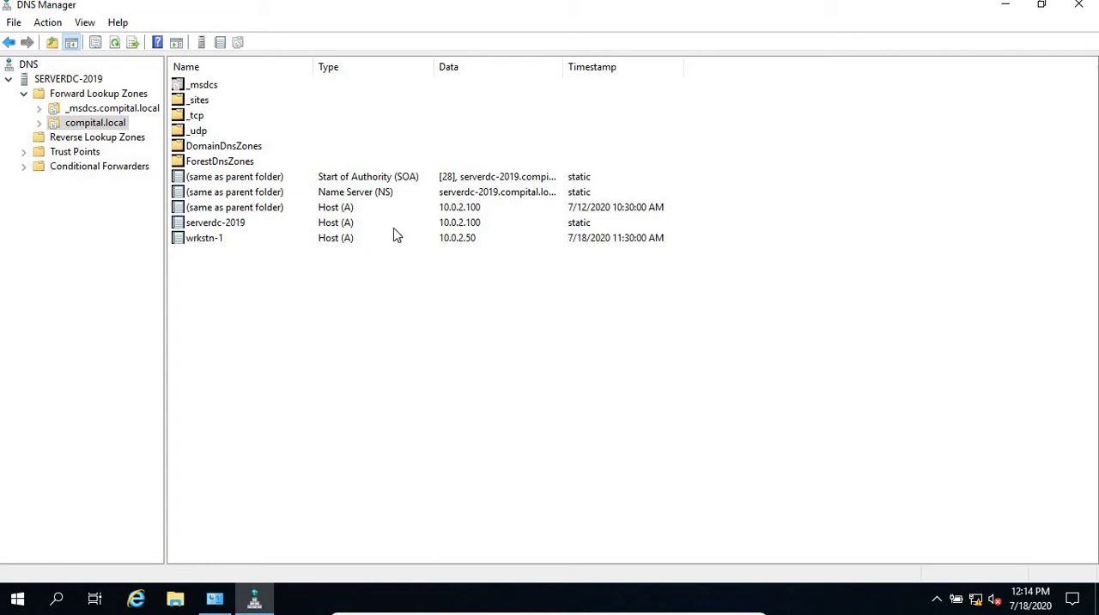
Step: Widen the Data column to fit its contents and examine the SOA, name server and host records of compital.local
double_click(563, 66)
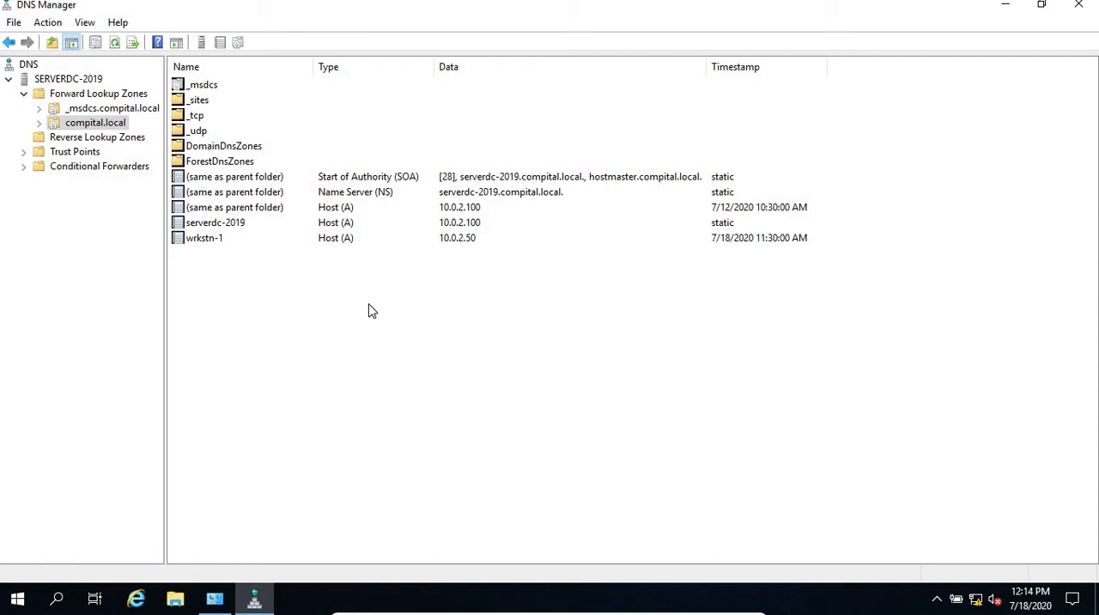
click(394, 180)
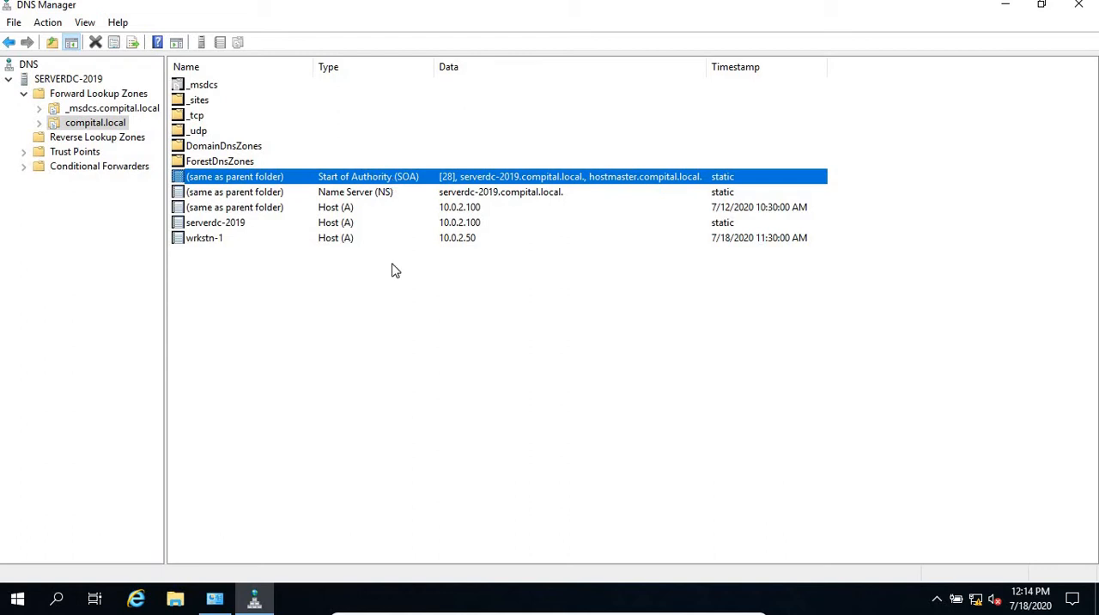
click(369, 194)
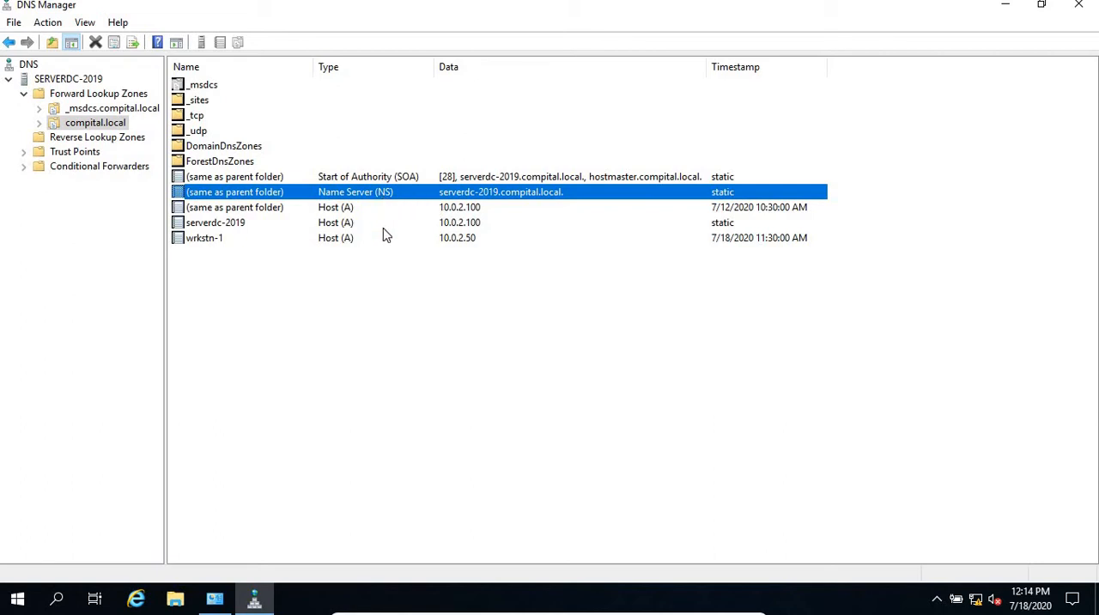
click(214, 227)
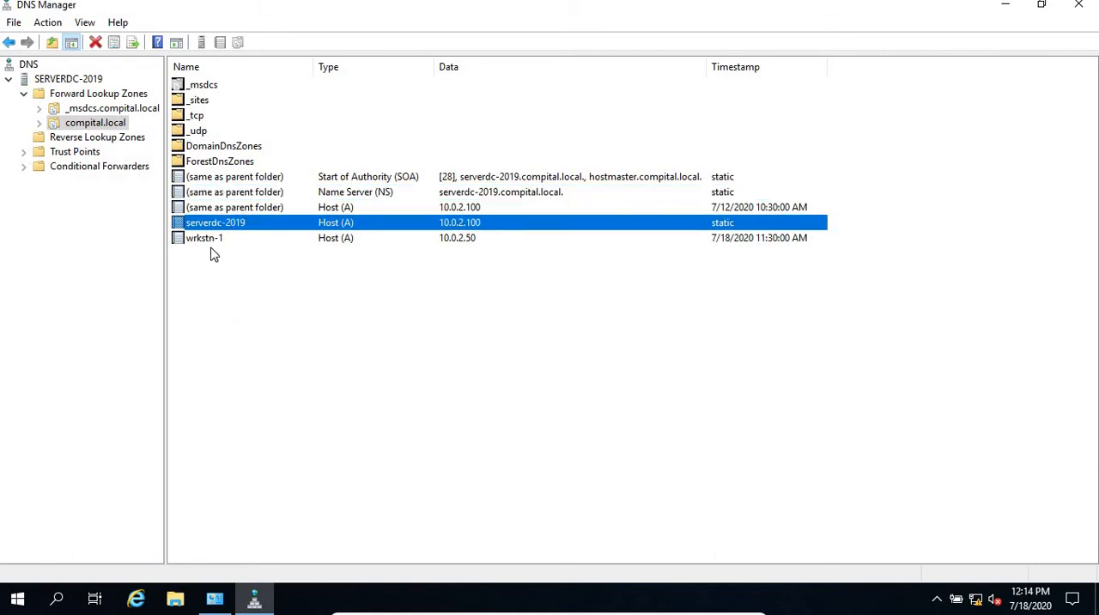
click(227, 239)
click(344, 225)
click(344, 241)
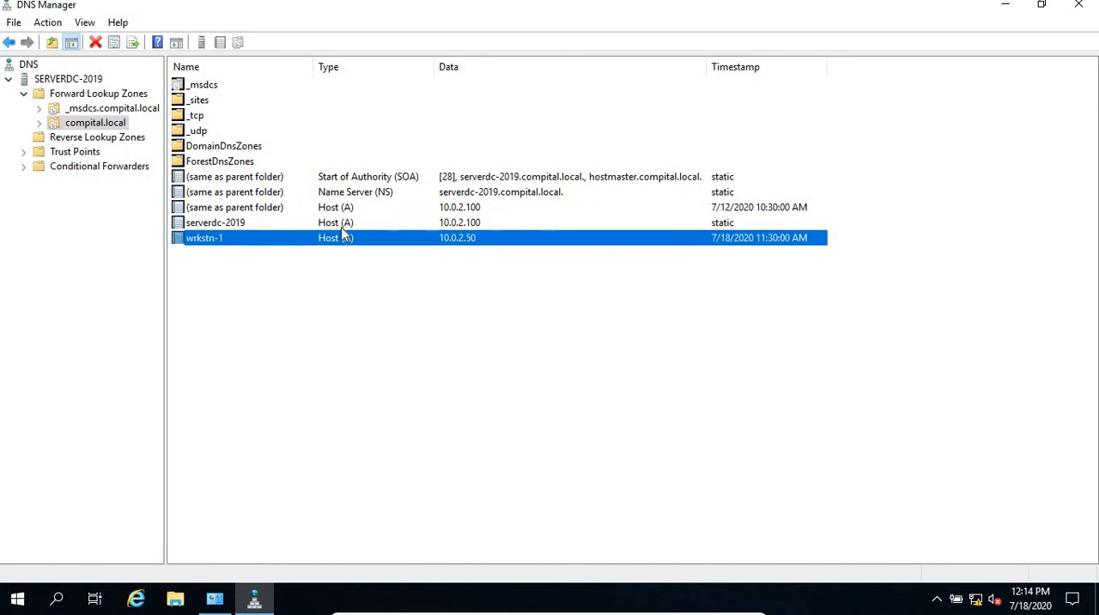
click(345, 226)
click(221, 244)
key(Up)
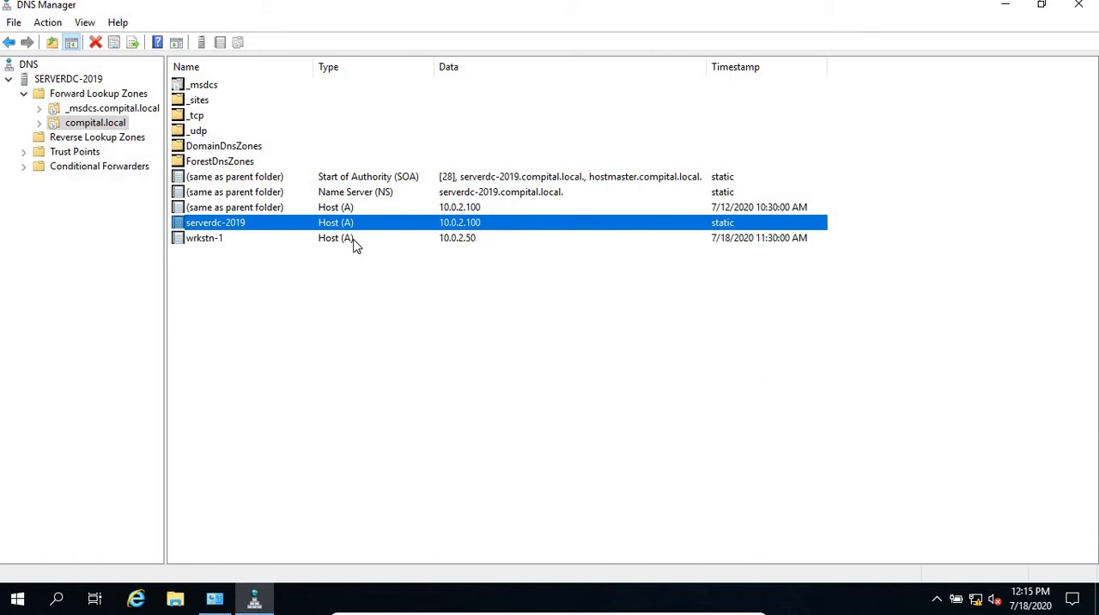
Step: Start a new host (A) record in the compital.local zone with the name dc
right_click(240, 369)
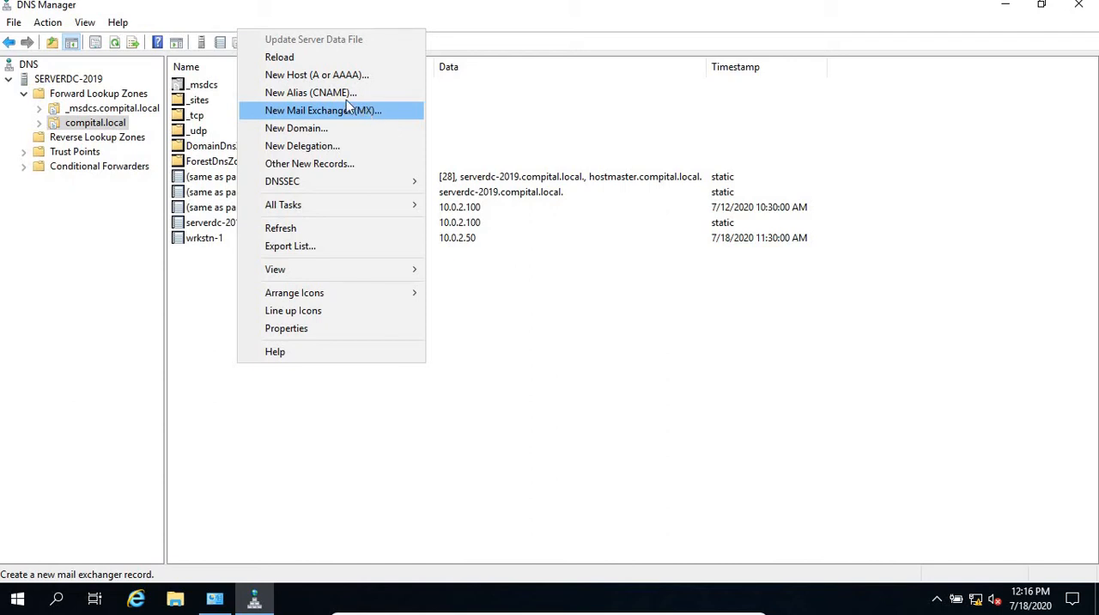
click(336, 77)
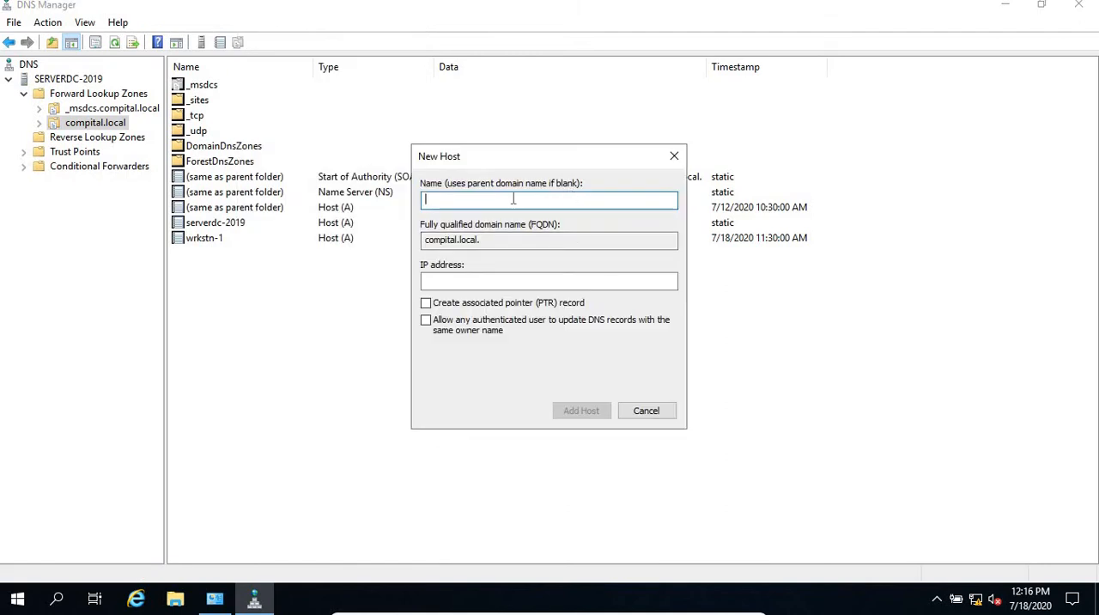
text(dc)
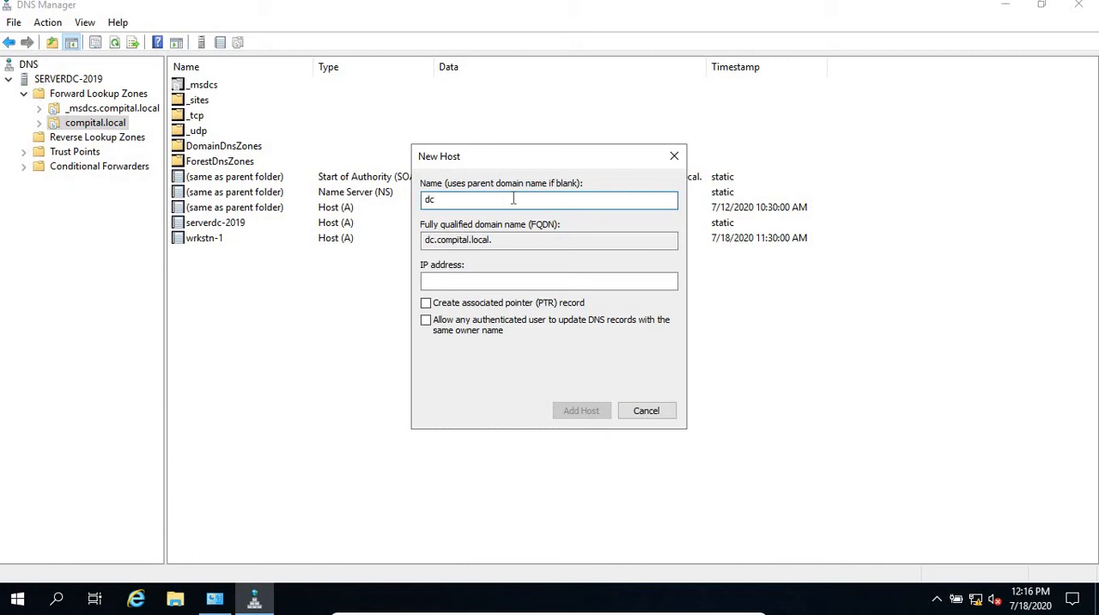
drag(500, 156, 499, 250)
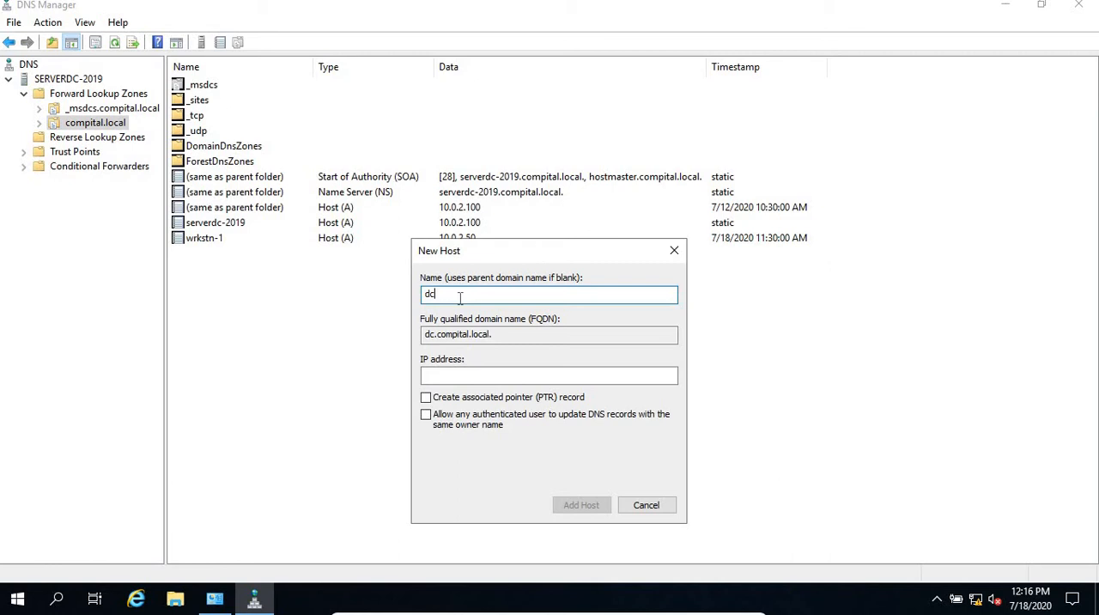
drag(459, 297, 387, 296)
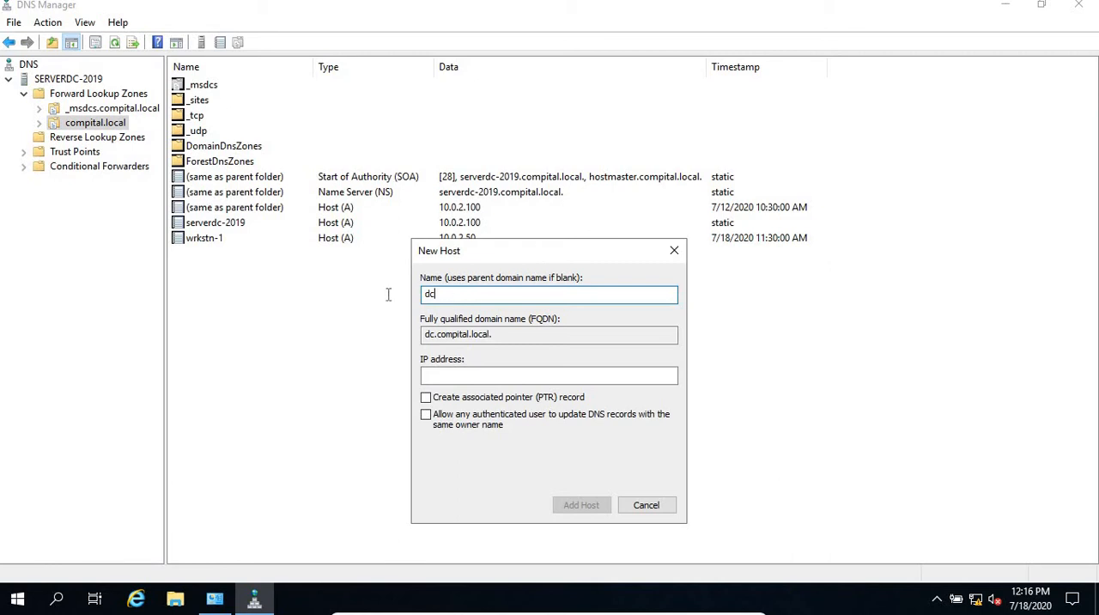
click(467, 297)
key(Tab)
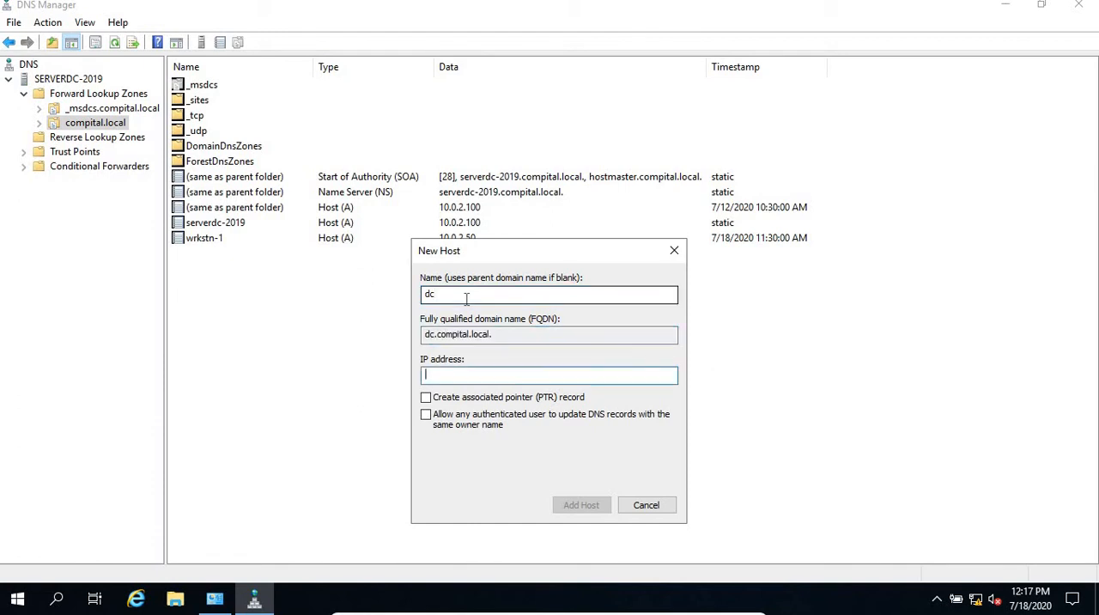
Step: Add the host with IP address 10.0.2.100, allowing any authenticated user to update DNS records with the same owner name
text(10.0.2.100)
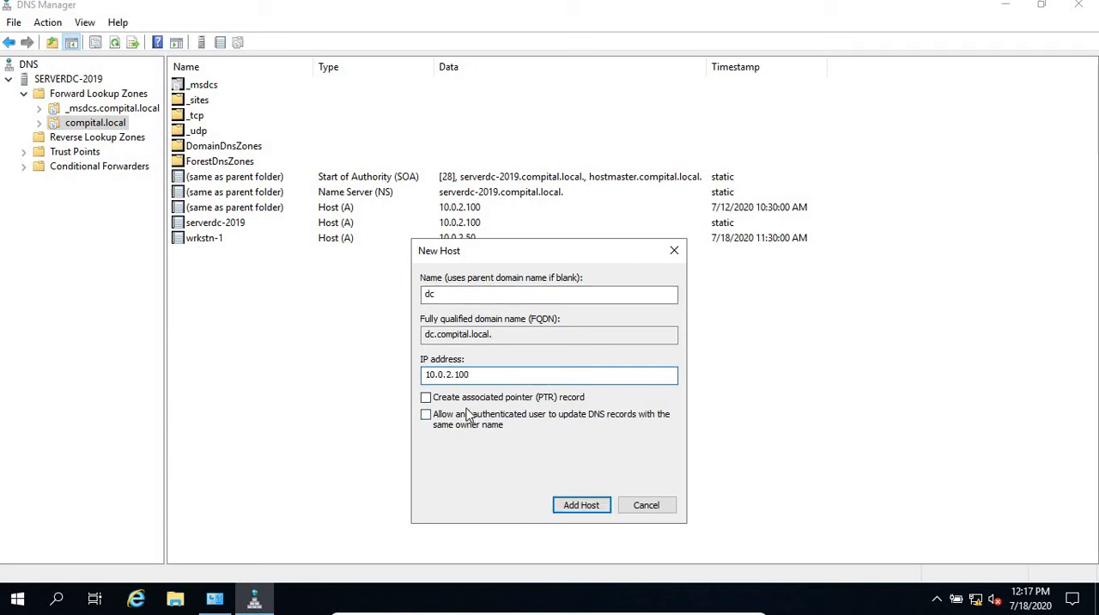
click(529, 422)
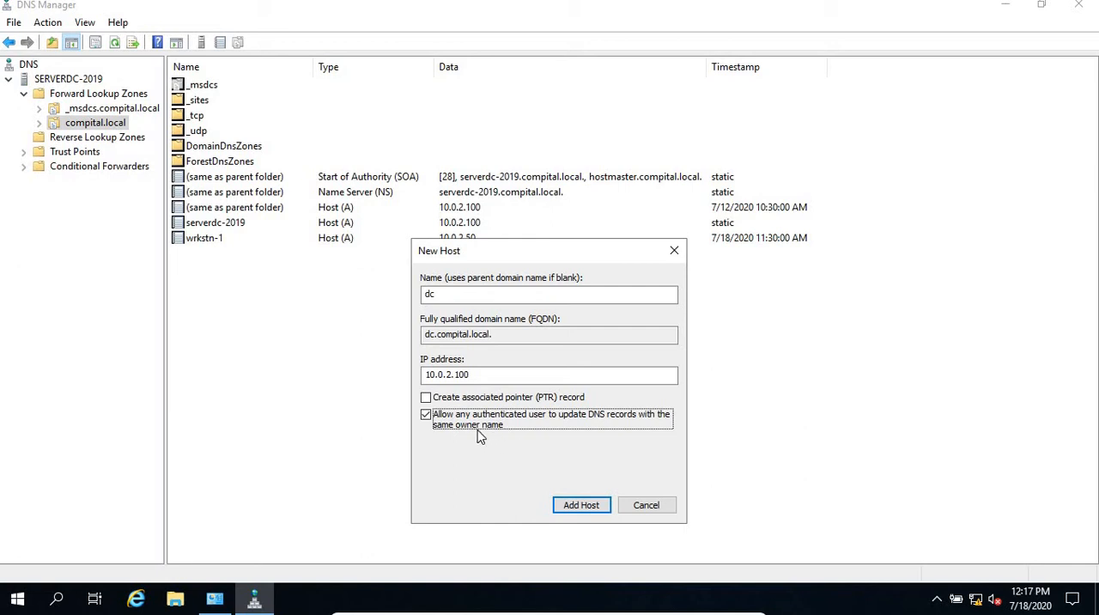
click(581, 504)
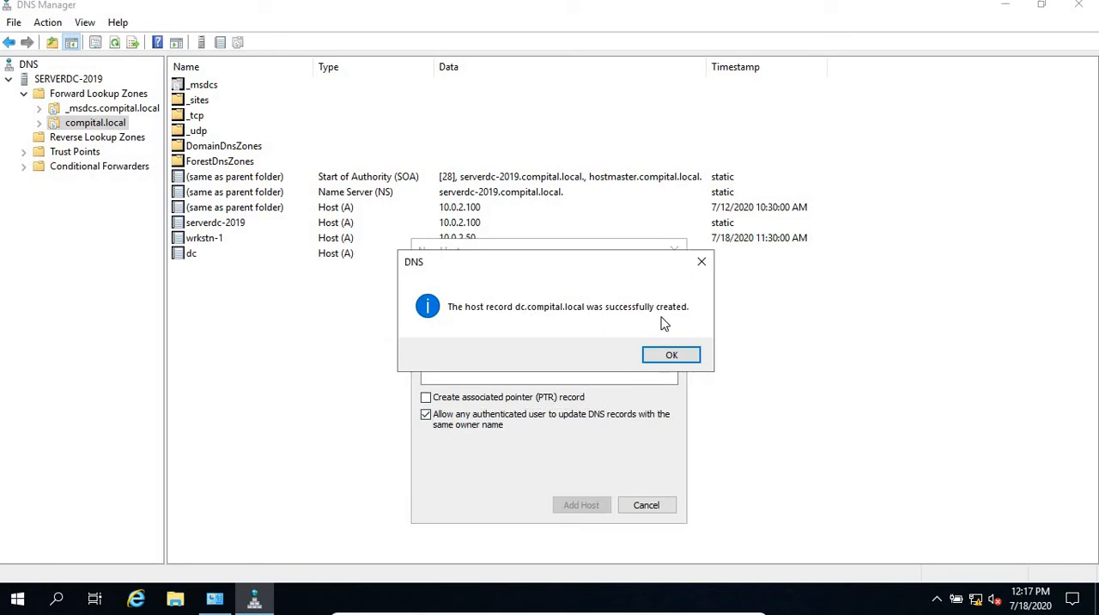
click(671, 355)
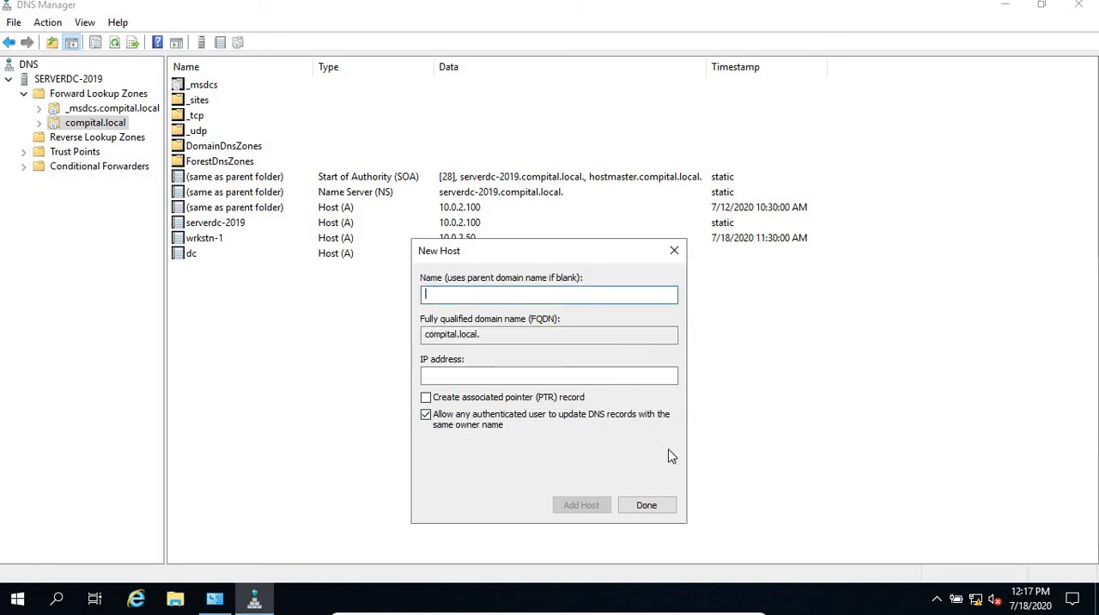
click(652, 508)
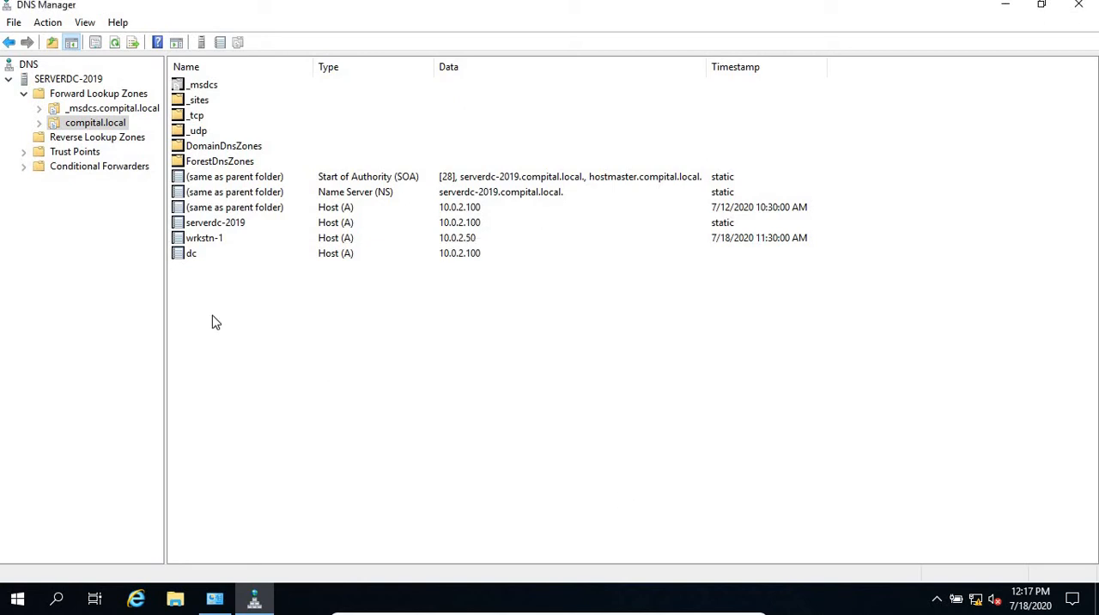
Step: Compare the dc record's timestamp with those of serverdc-2019 and wrkstn-1, and view the reverse lookup zones
click(190, 256)
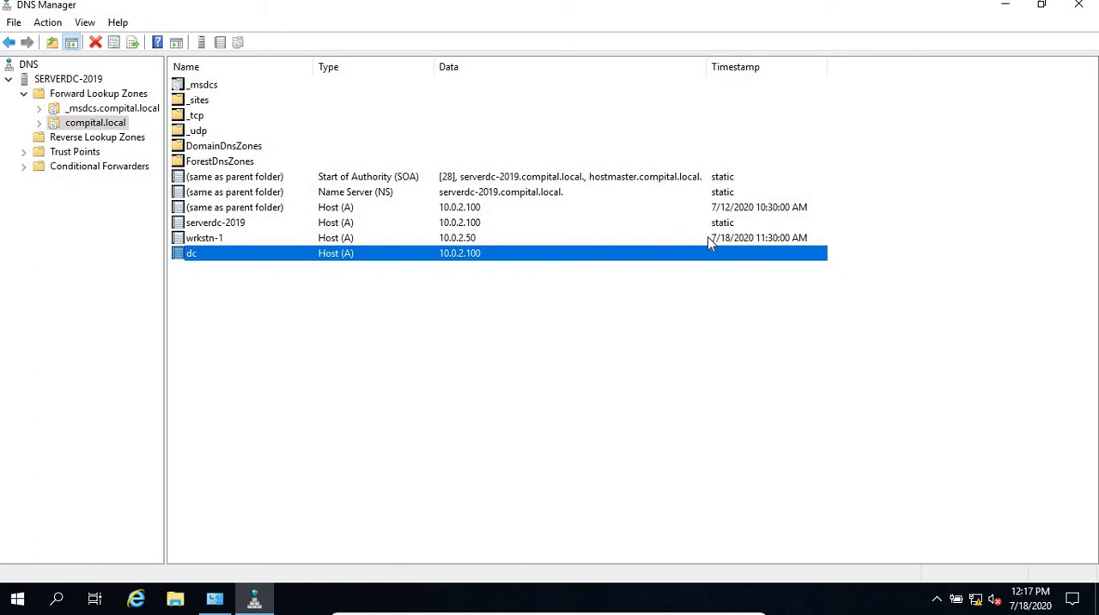
click(738, 224)
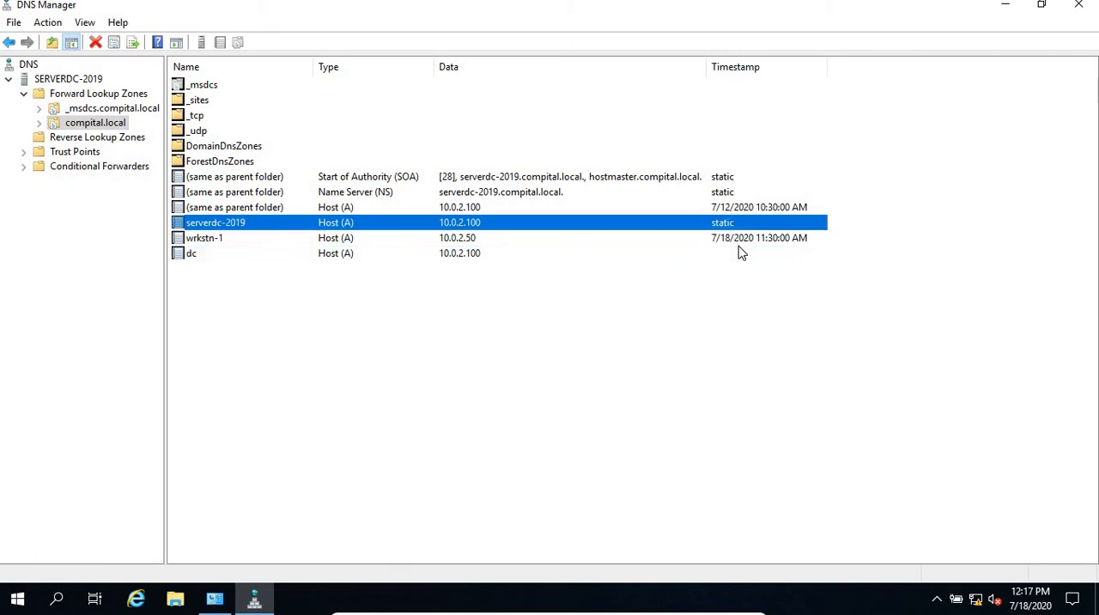
click(742, 240)
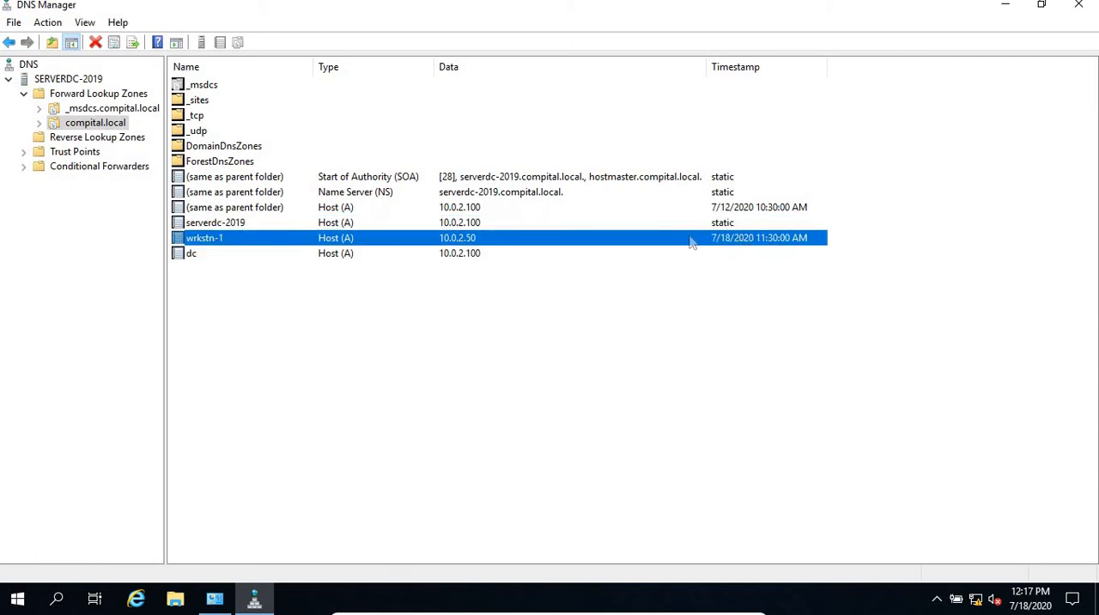
click(91, 143)
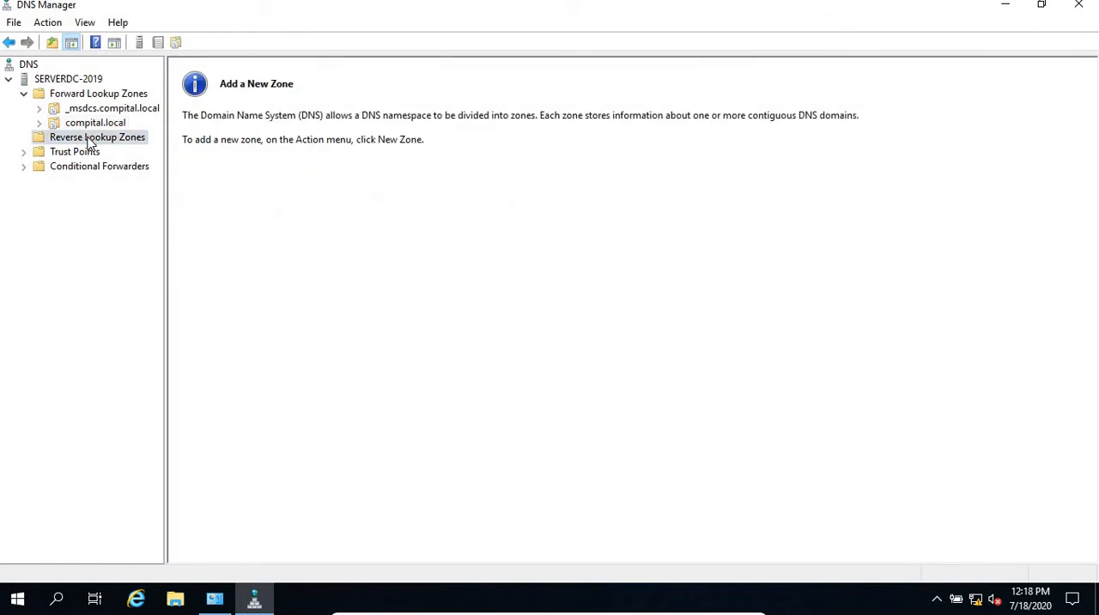
Step: Start a new Active Directory-stored primary forward lookup zone, replicated to all DNS servers on domain controllers in the compital.local forest
click(105, 97)
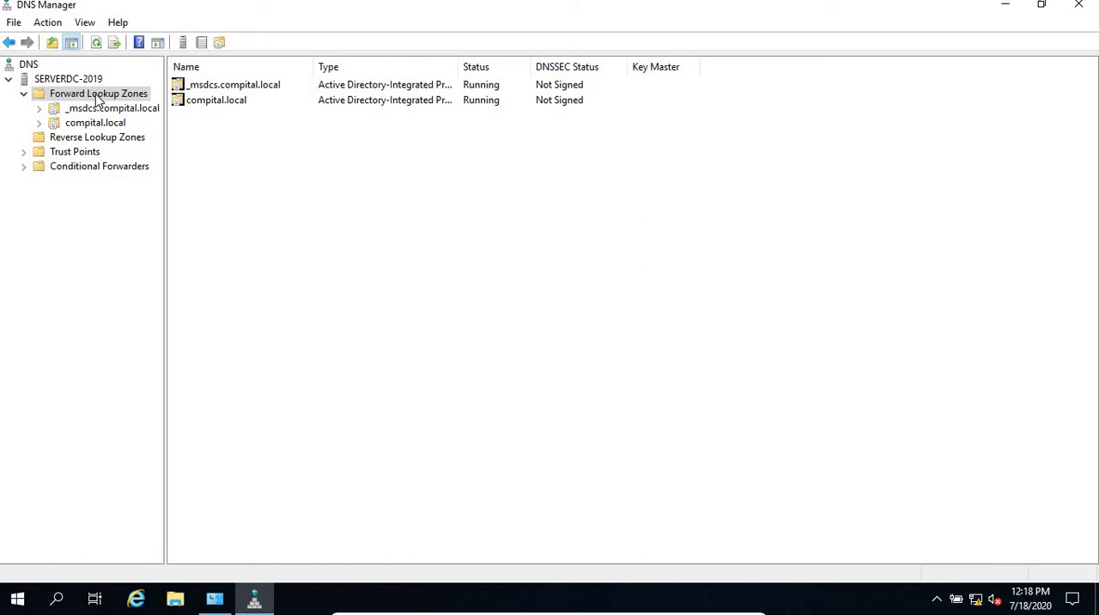
right_click(97, 101)
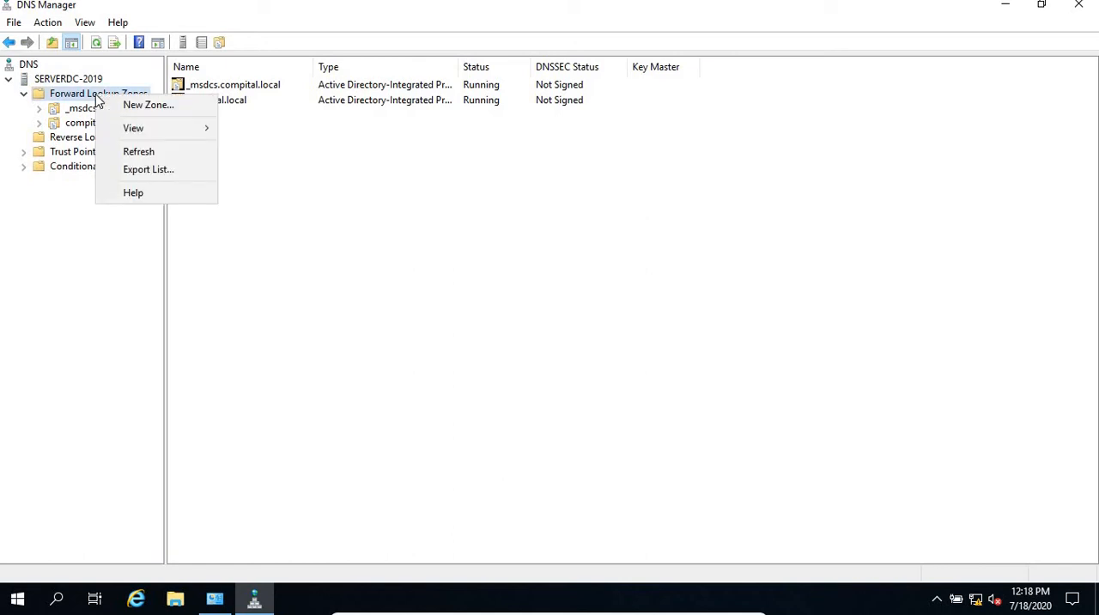
click(146, 105)
click(308, 303)
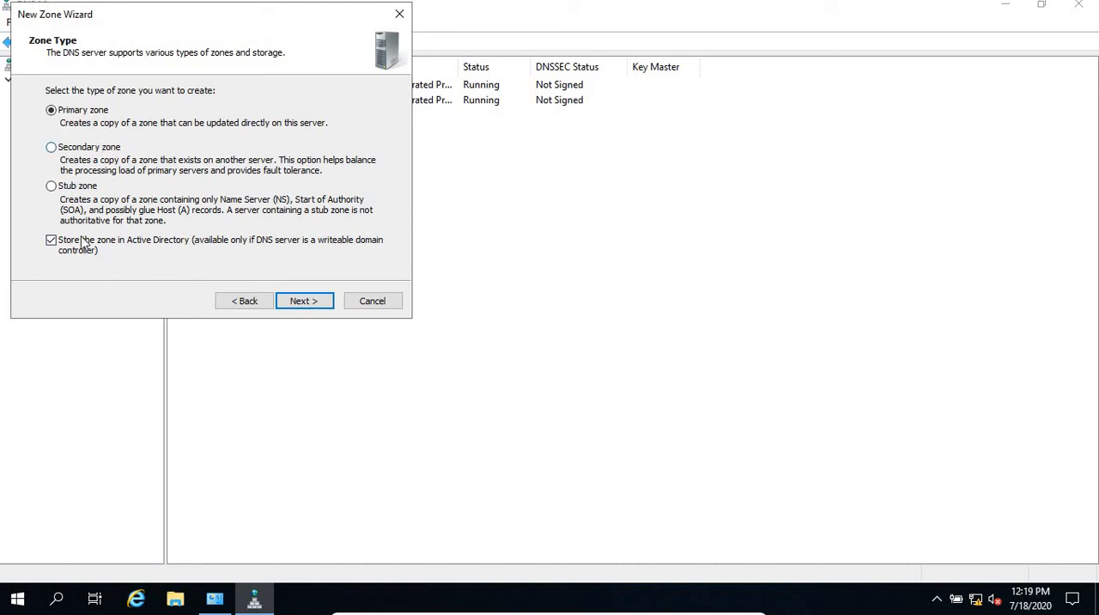
click(304, 301)
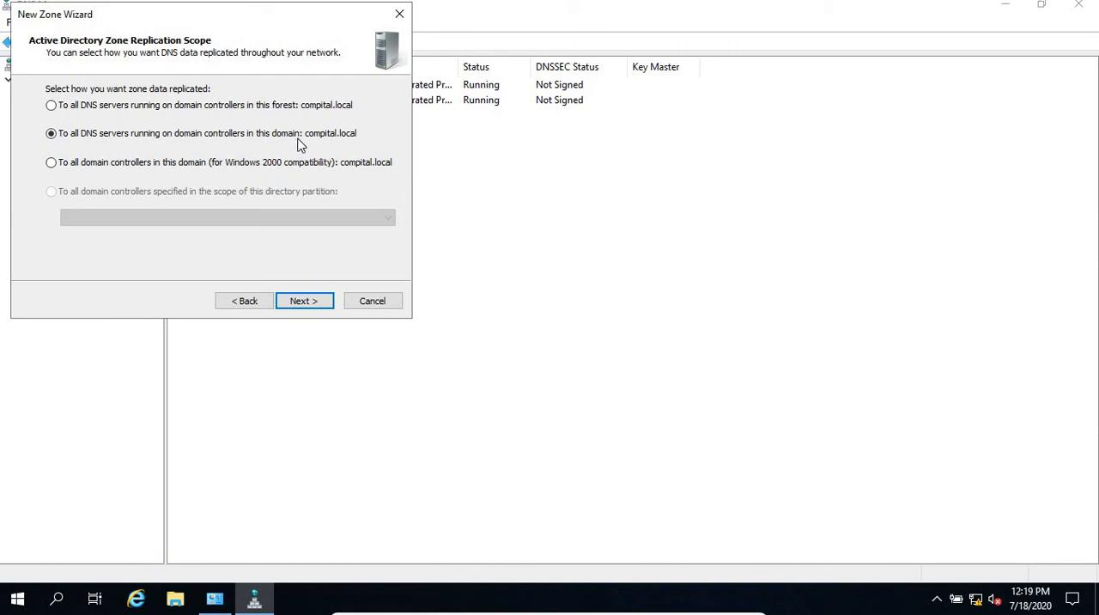
click(296, 107)
click(299, 304)
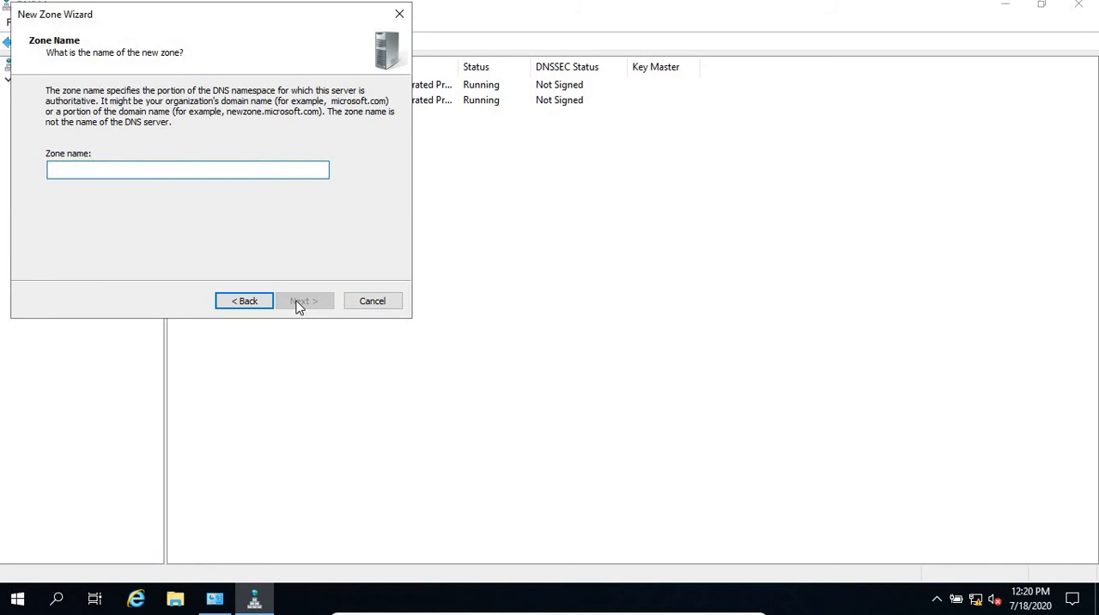
Step: Name the forward zone dh.com, allow only secure dynamic updates, and finish creating it
text(dh.com)
click(303, 305)
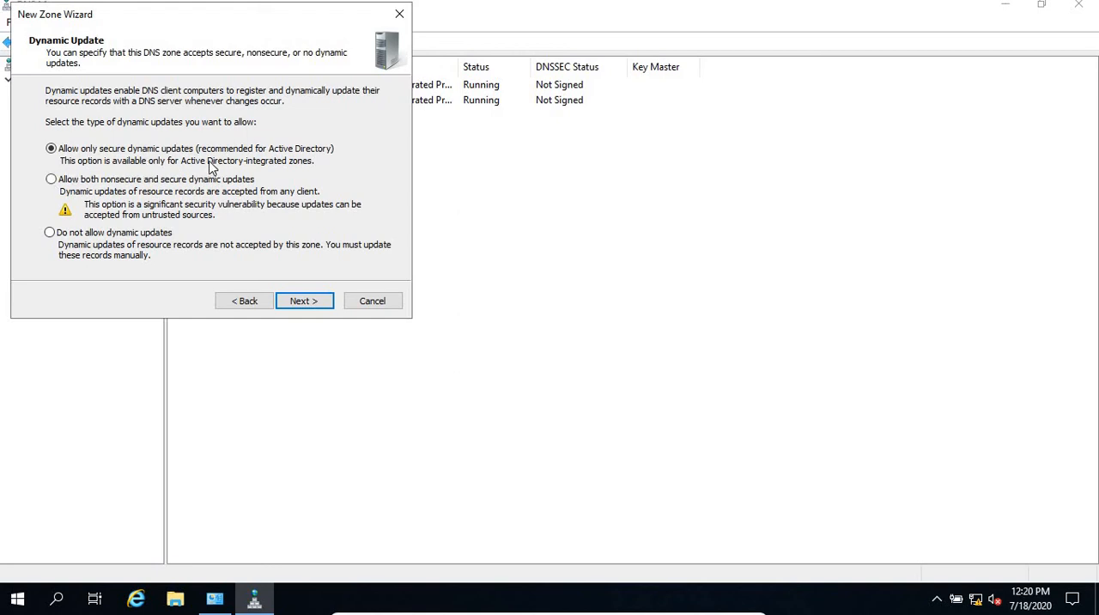
click(300, 306)
click(302, 302)
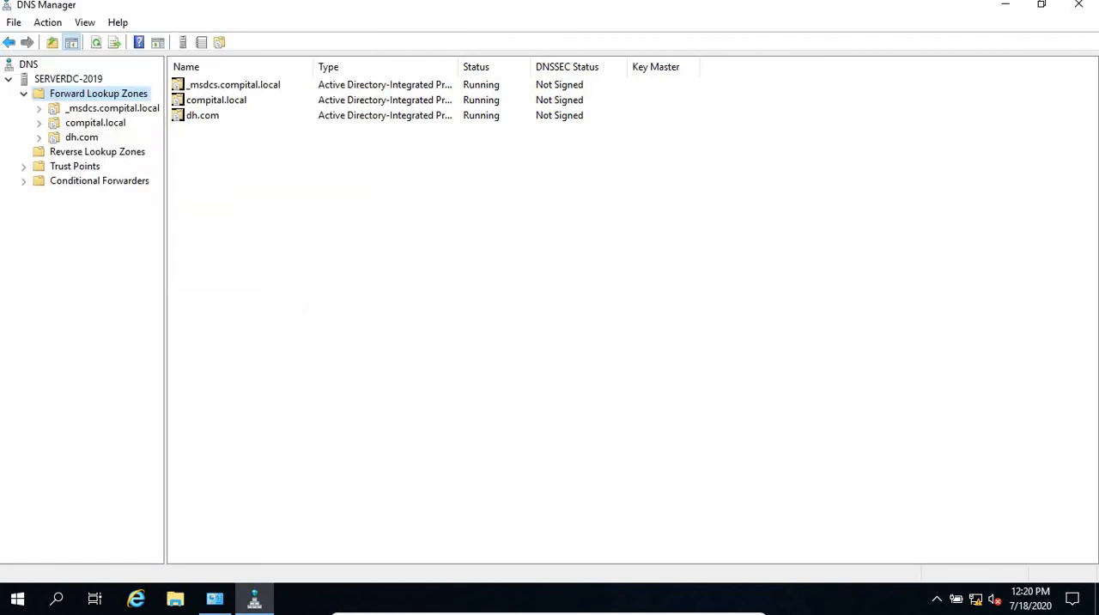
Step: Examine the start of authority and name server records in the dh.com zone
click(81, 138)
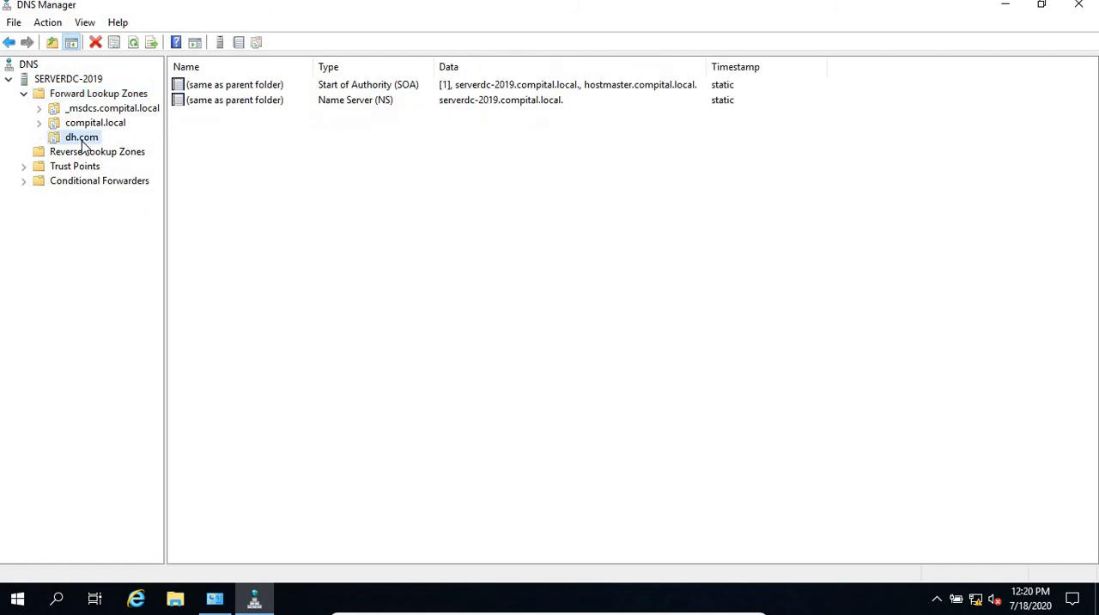
click(408, 85)
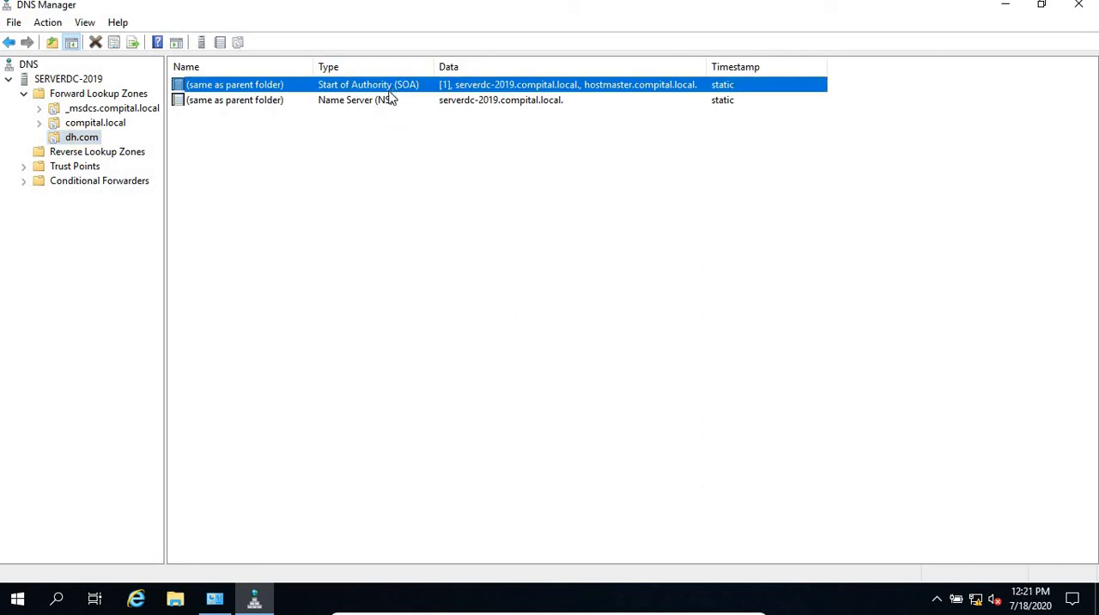
click(357, 101)
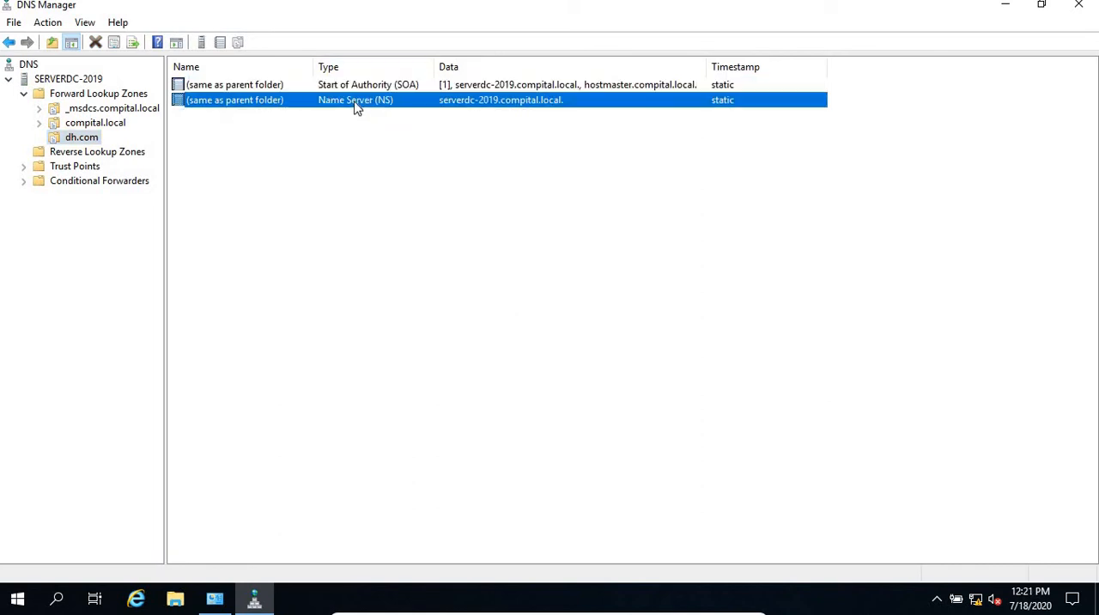
Step: Start a new Active Directory-stored primary reverse lookup zone, replicated to all DNS servers on domain controllers in the compital.local forest
click(84, 153)
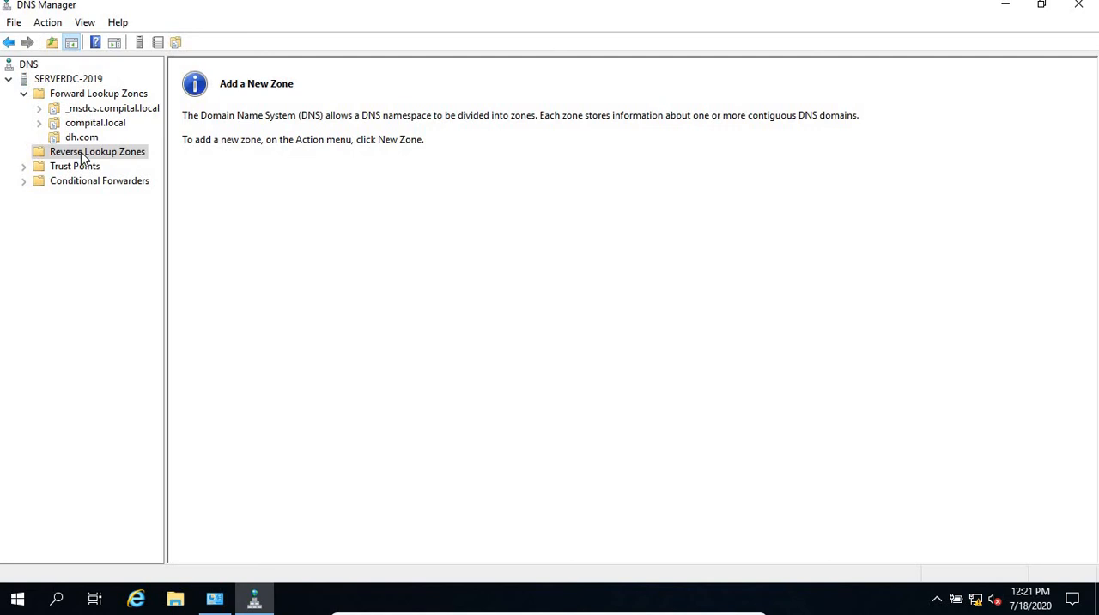
right_click(83, 156)
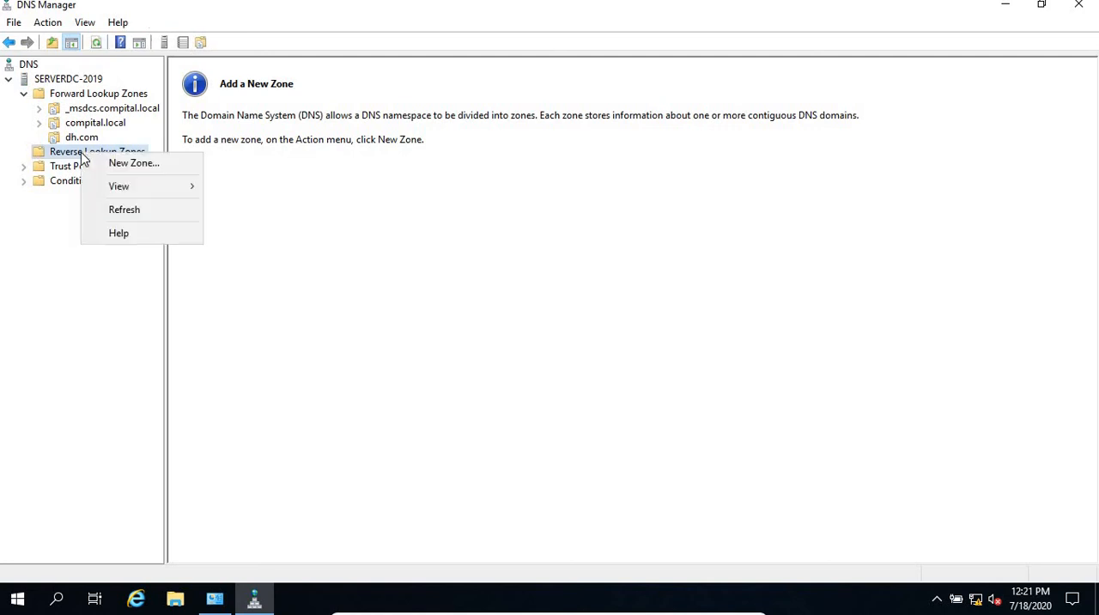
click(152, 168)
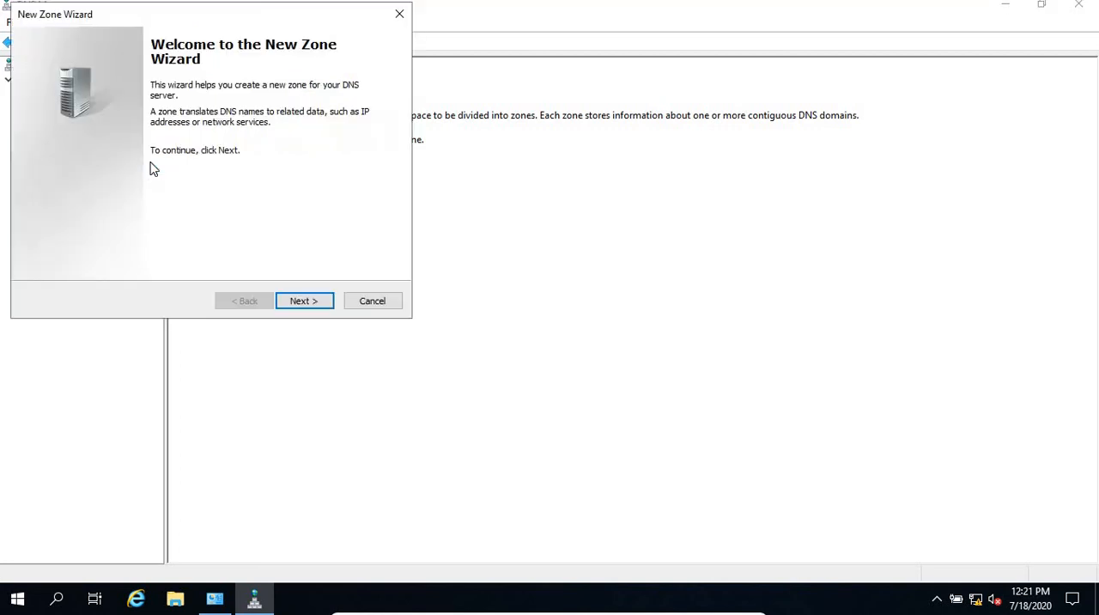
click(322, 300)
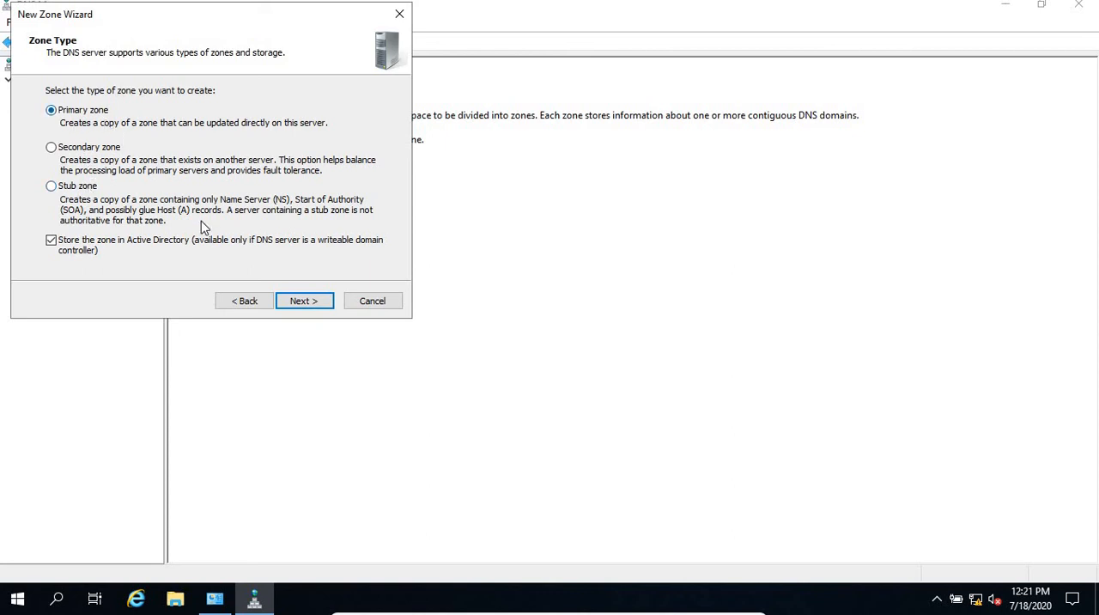
click(305, 305)
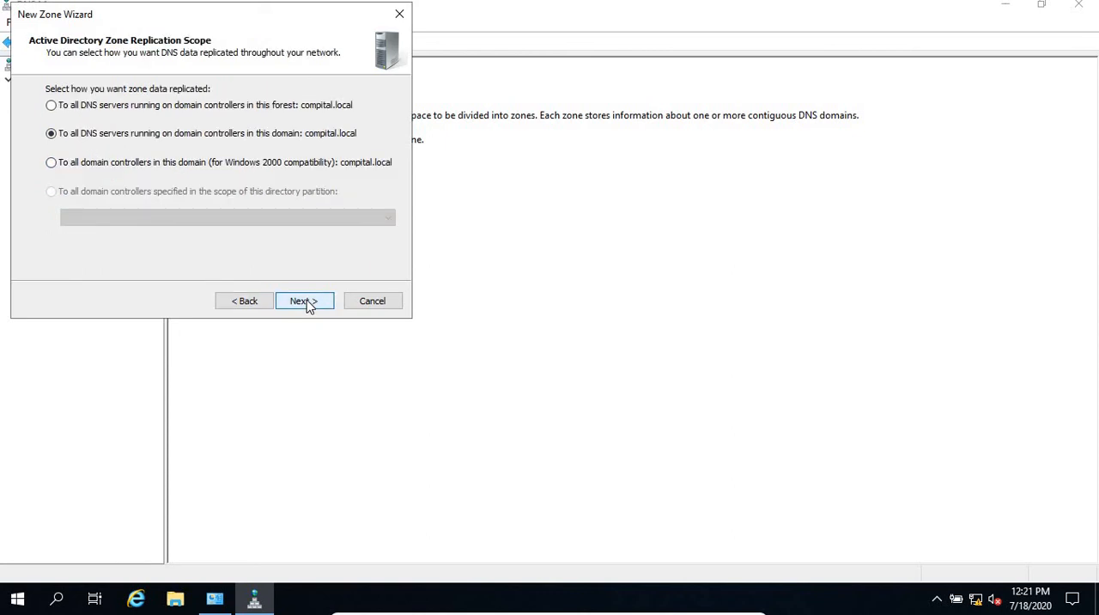
click(287, 107)
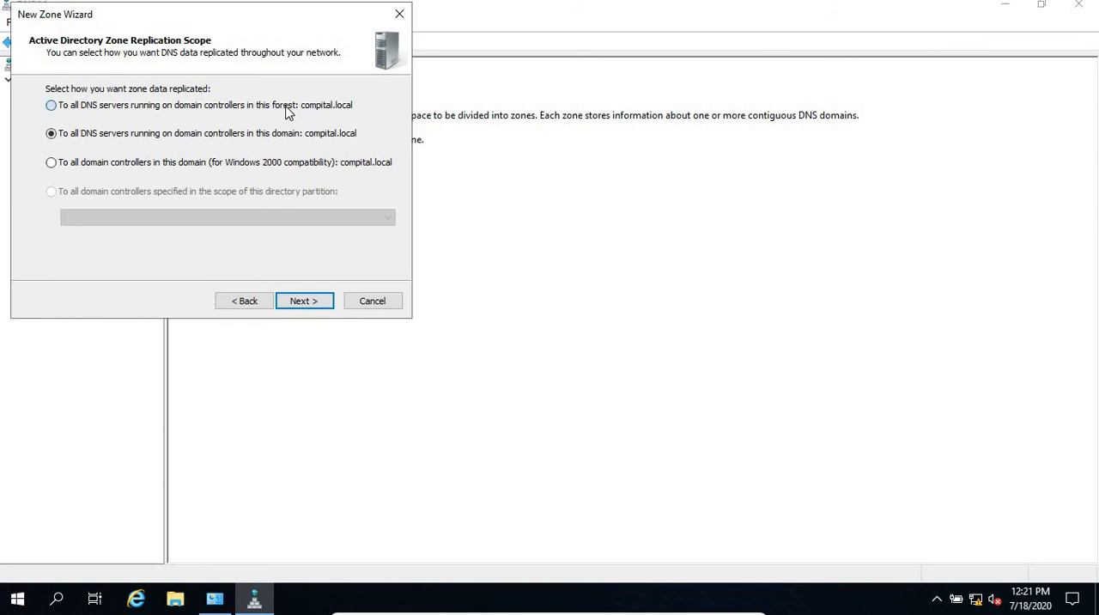
click(317, 304)
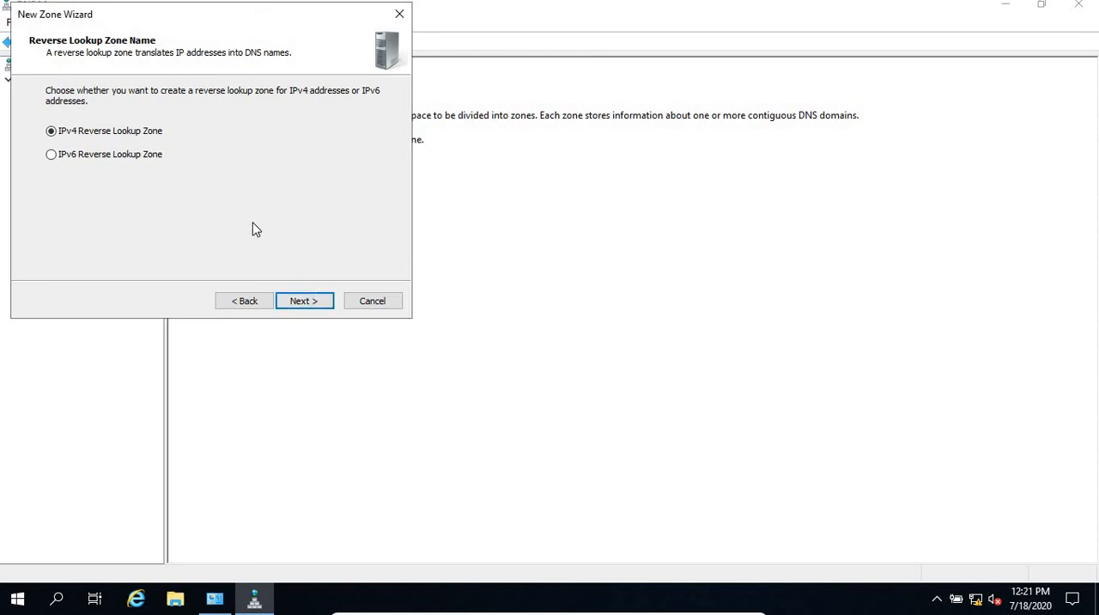
Step: Create the zone as an IPv4 reverse lookup zone with network ID 10.0.2, allowing only secure dynamic updates
click(315, 302)
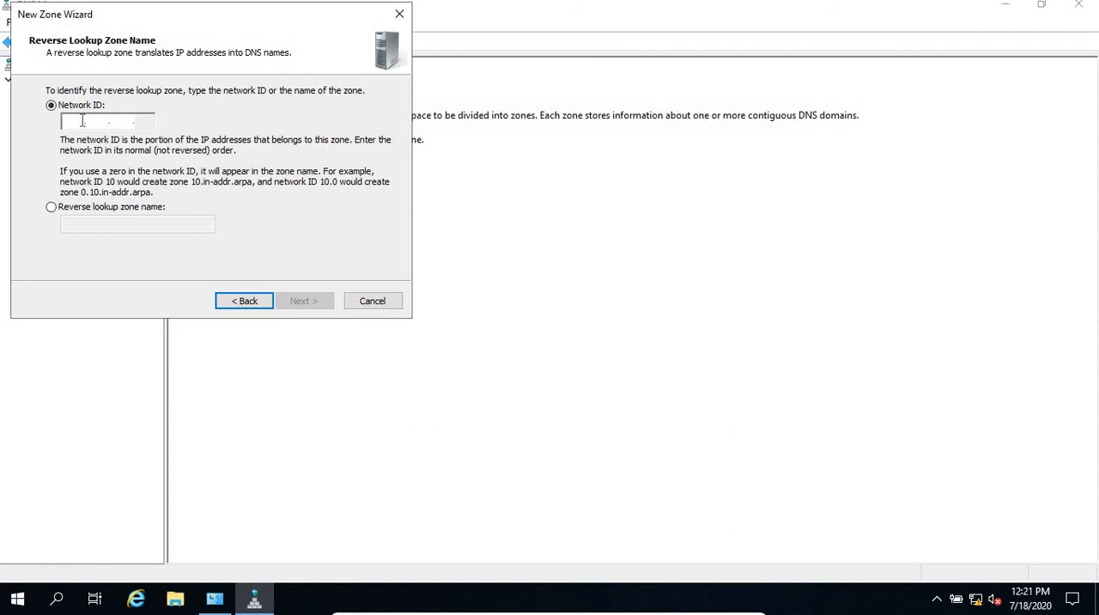
text(1)
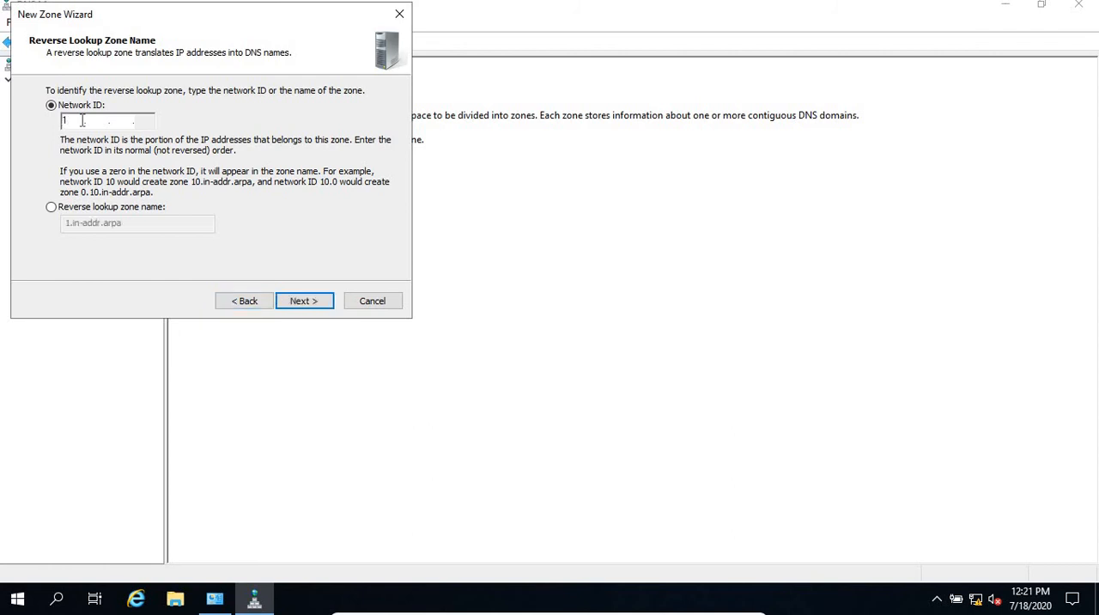
text(0.0.2)
click(153, 119)
click(307, 301)
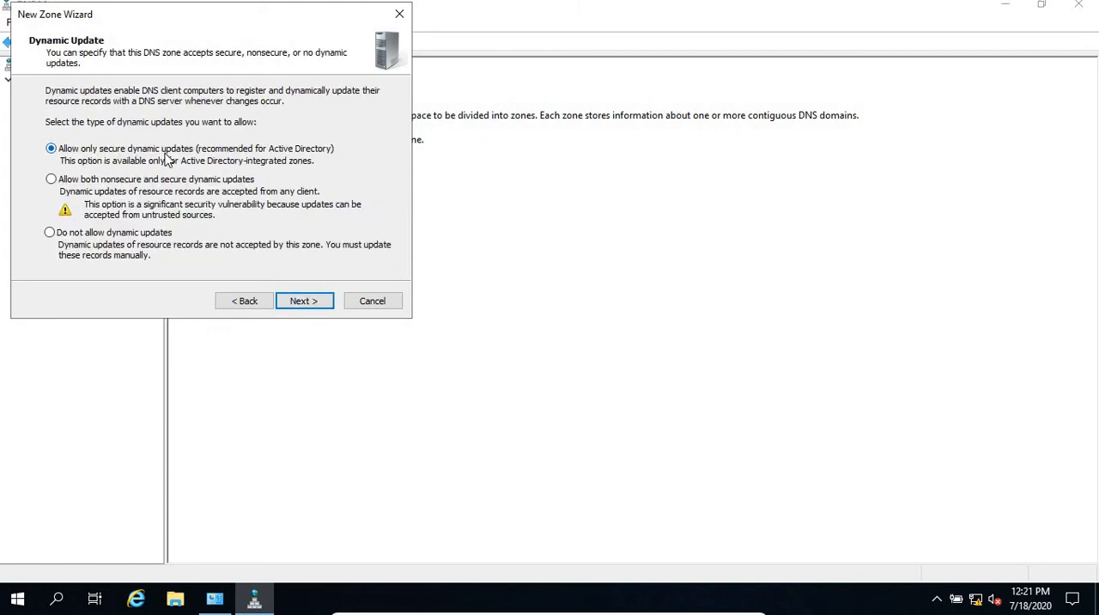
click(321, 305)
click(322, 303)
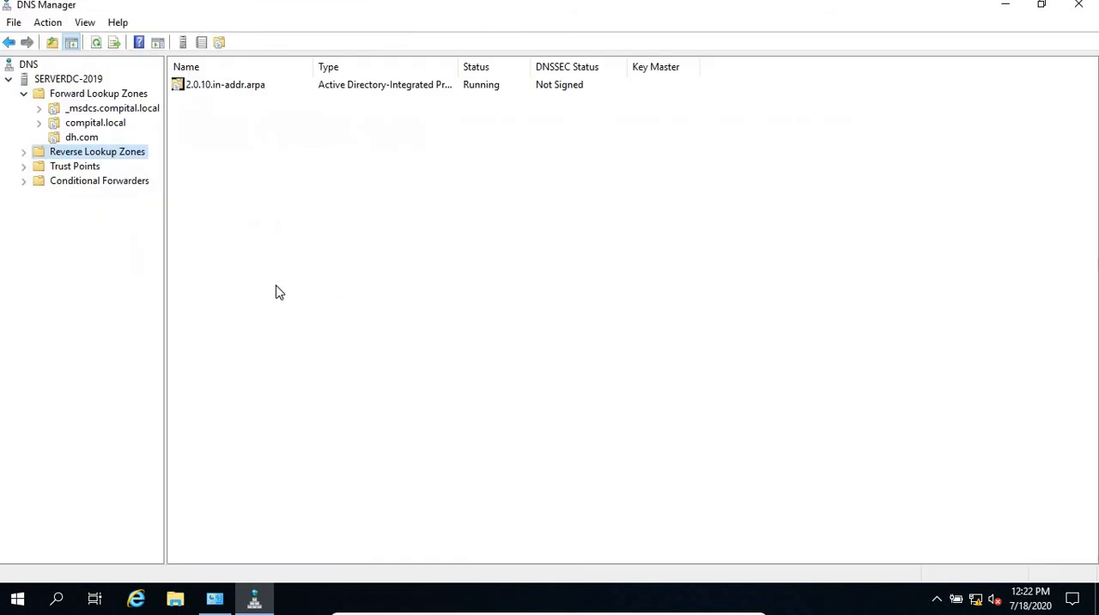
Step: Start a new pointer (PTR) record in the 2.0.10.in-addr.arpa zone with host IP address 10.0.2.100
double_click(121, 155)
click(107, 169)
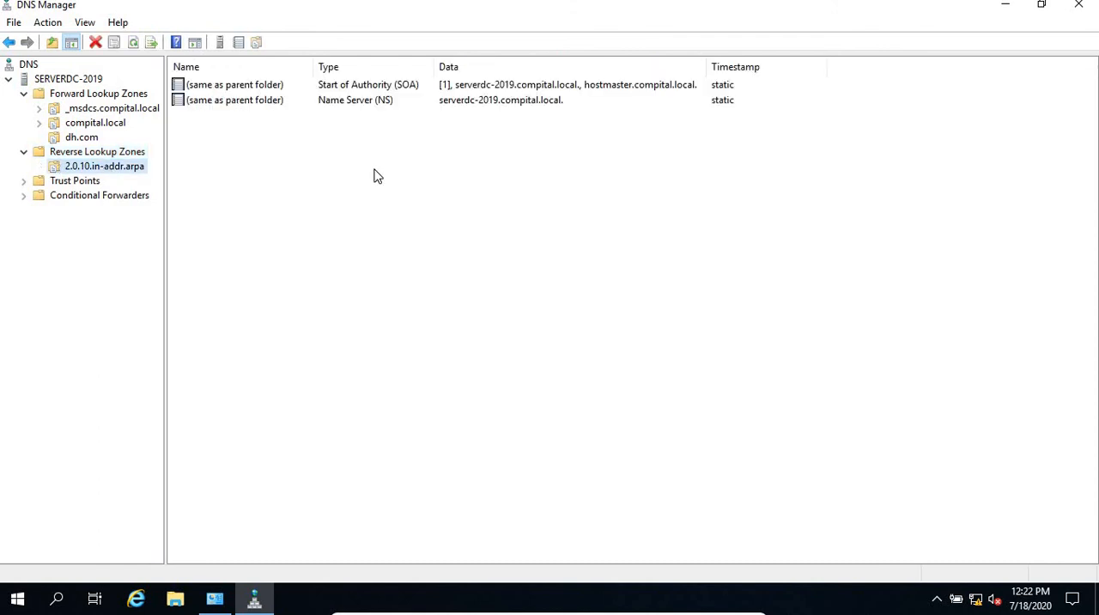
click(192, 165)
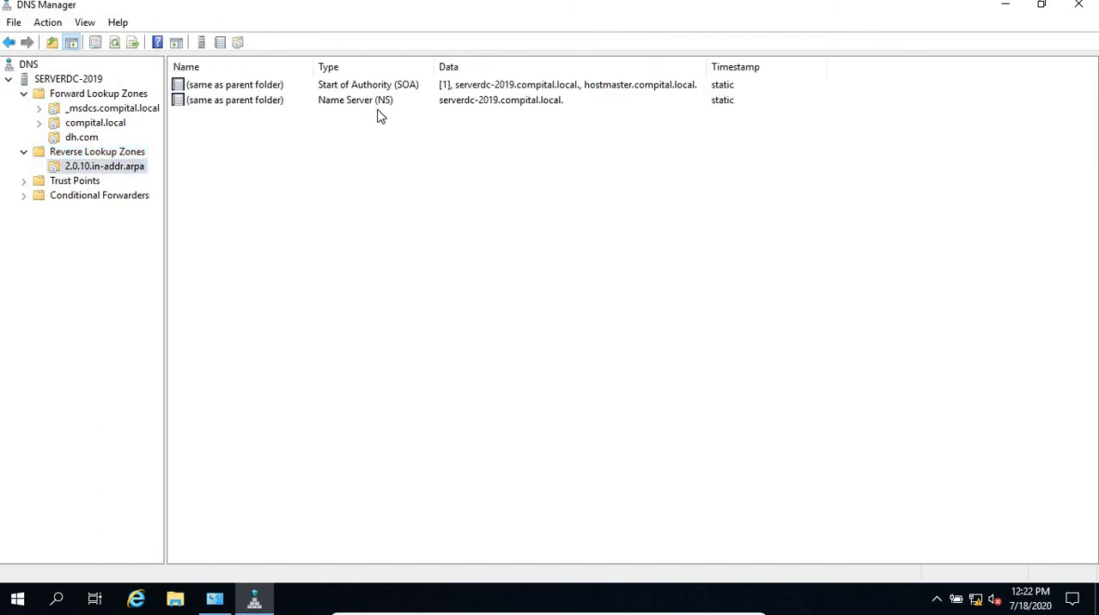
right_click(241, 206)
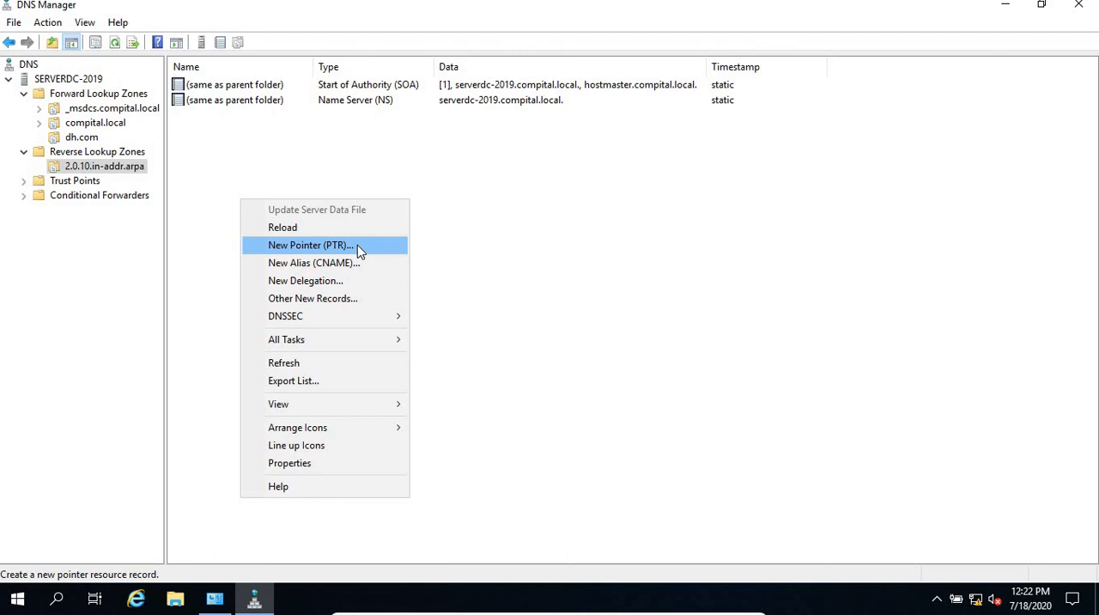
click(313, 246)
click(491, 182)
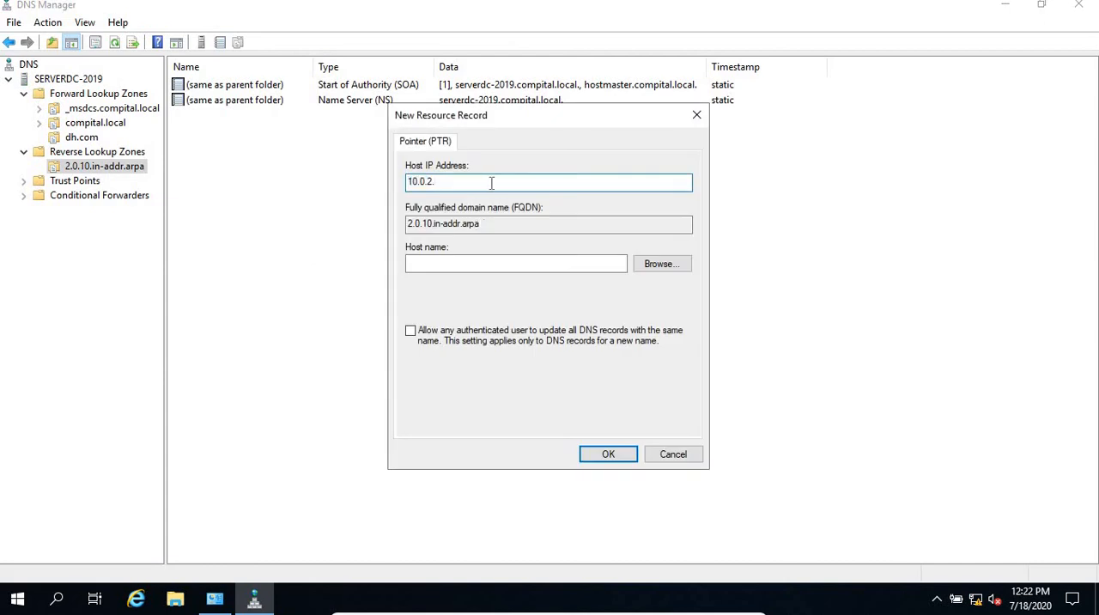
text(100)
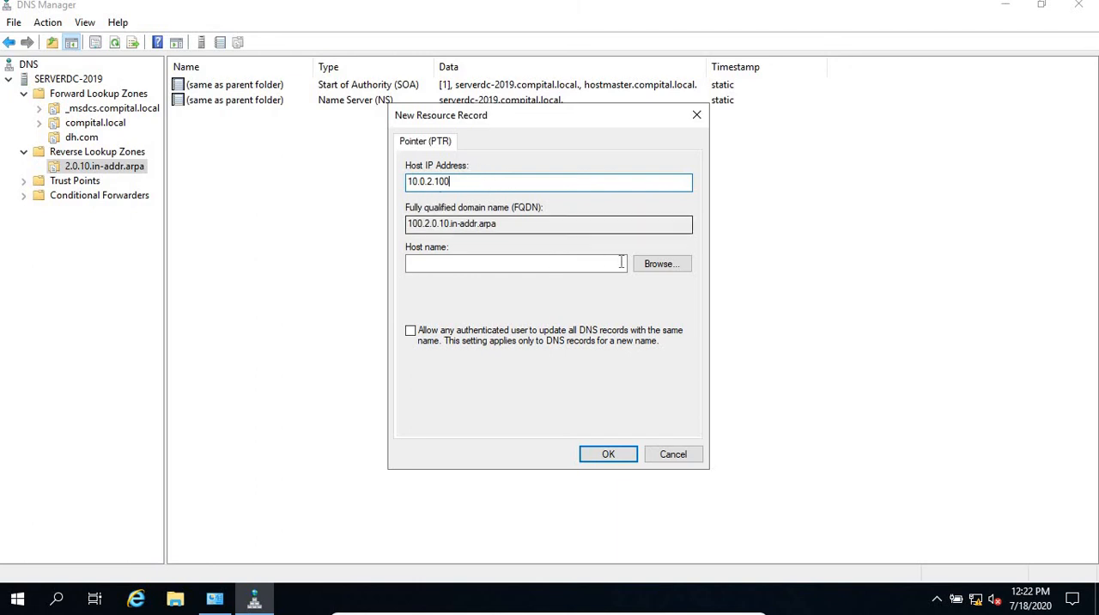
Step: Set the pointer's host name by browsing SERVERDC-2019's forward lookup zones to the serverdc-2019 host record in compital.local
click(477, 264)
click(655, 265)
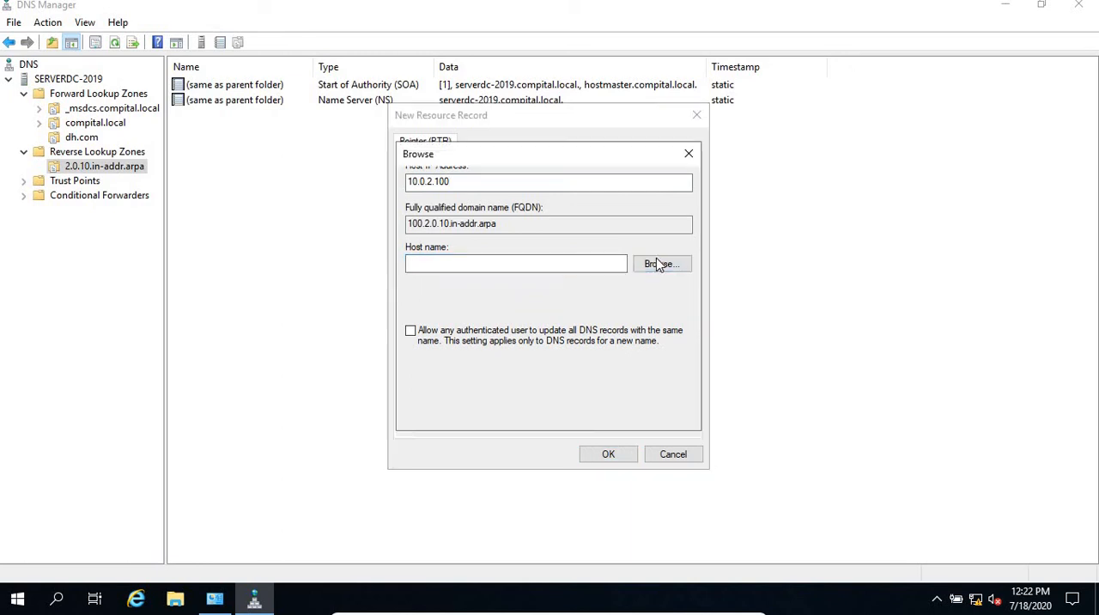
click(445, 249)
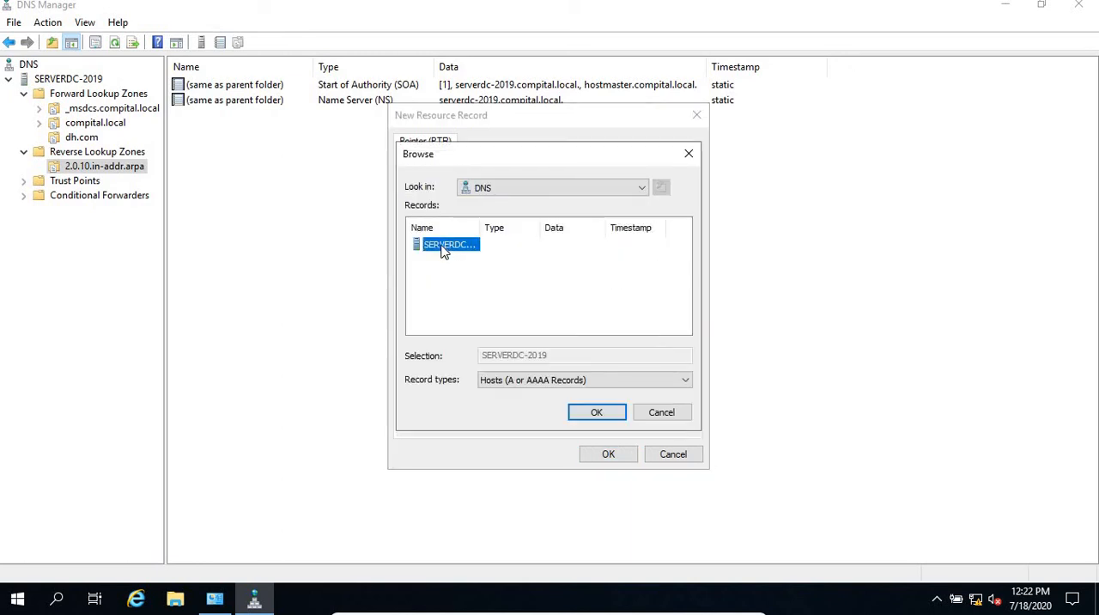
drag(531, 227, 535, 226)
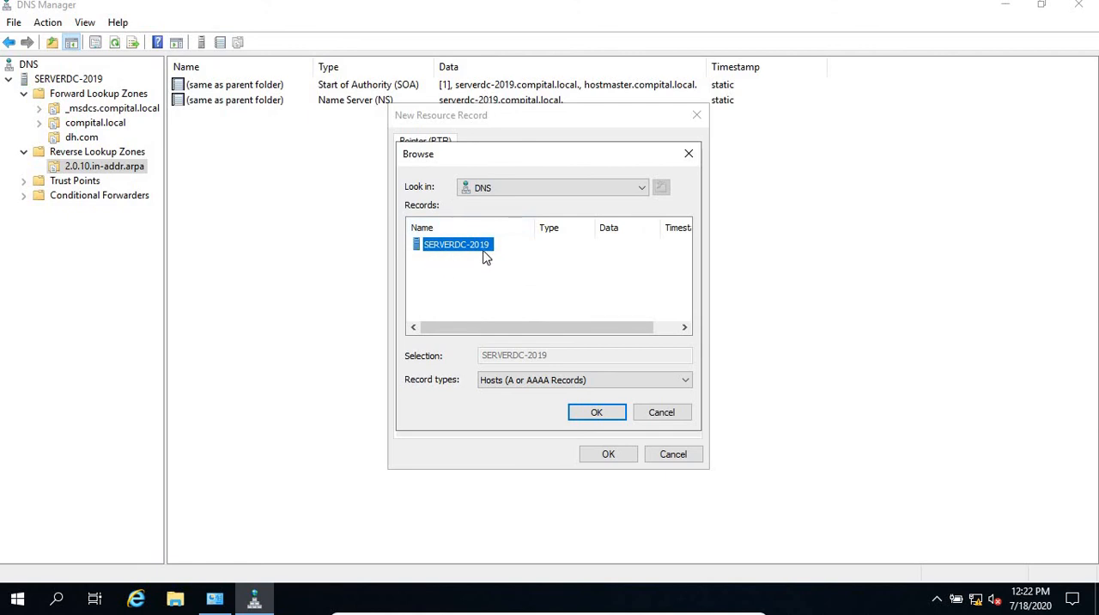
click(597, 413)
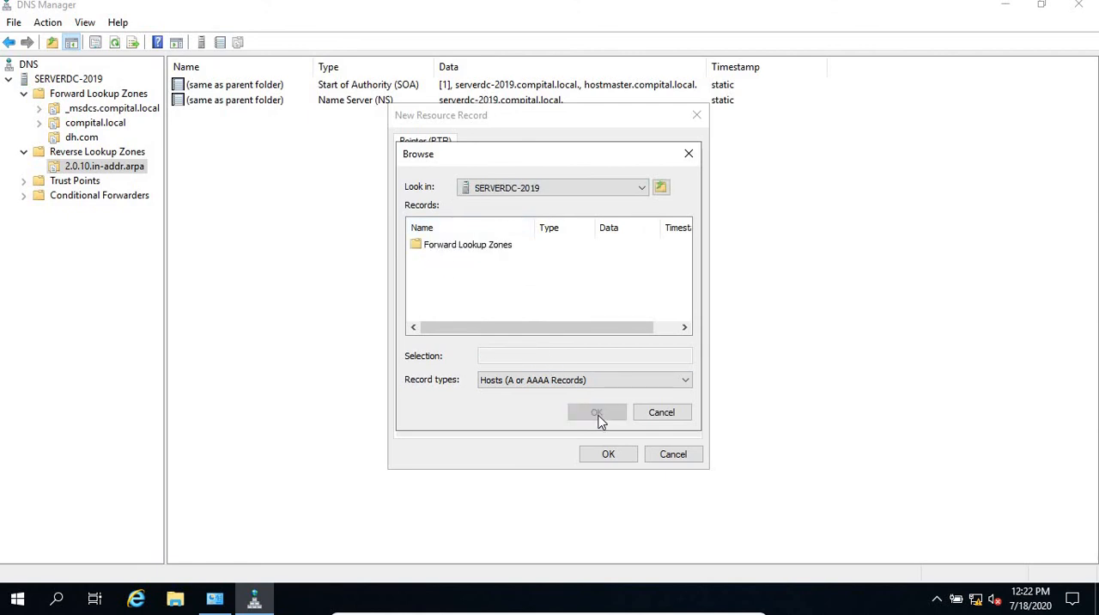
double_click(469, 249)
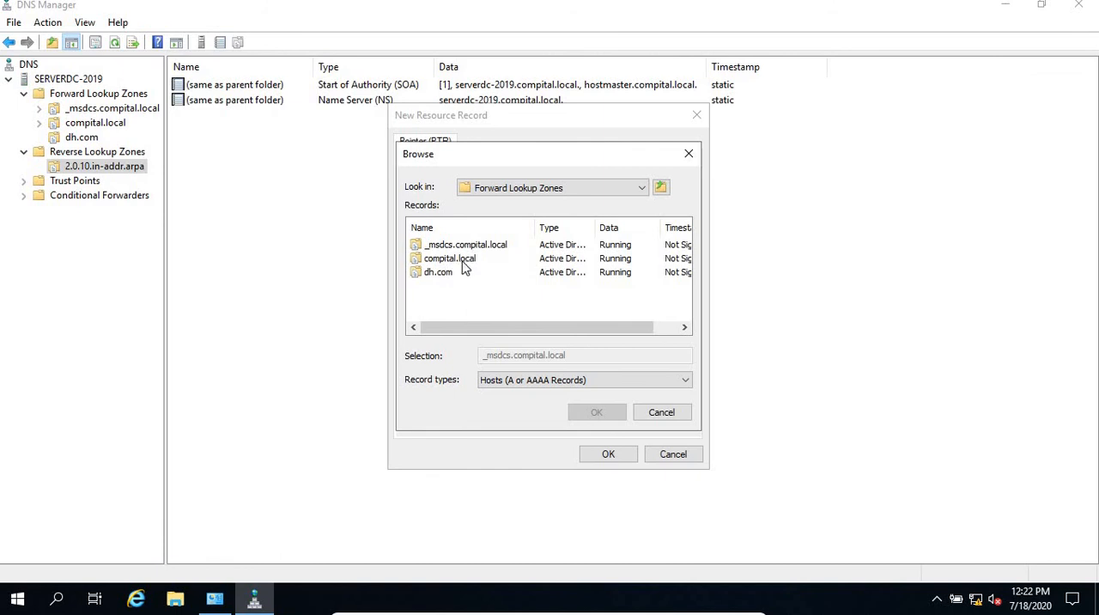
click(450, 262)
double_click(450, 258)
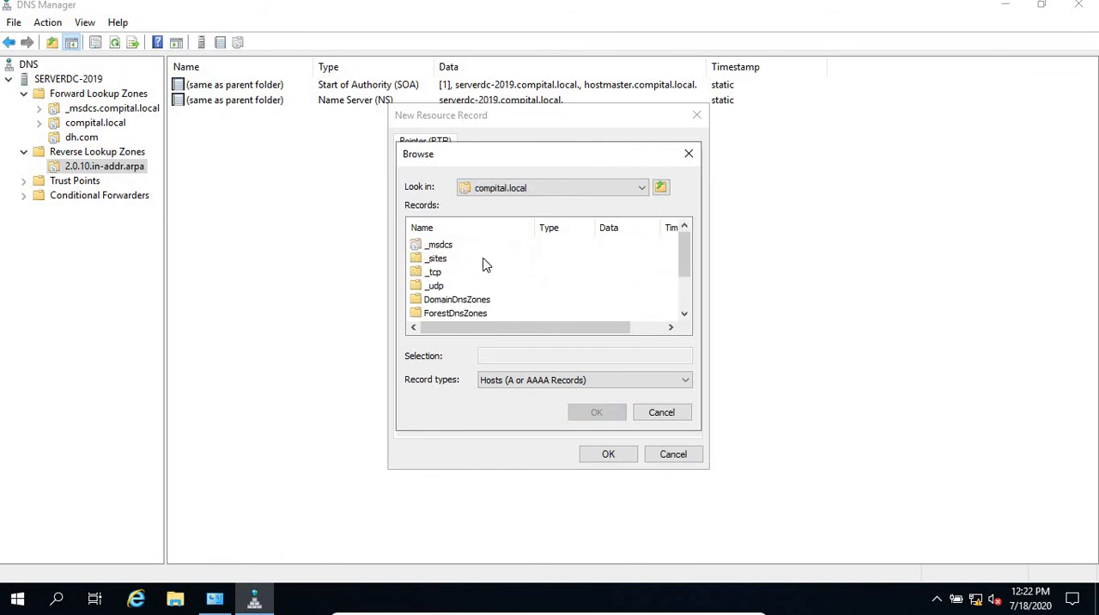
scroll(485, 266, down, 2)
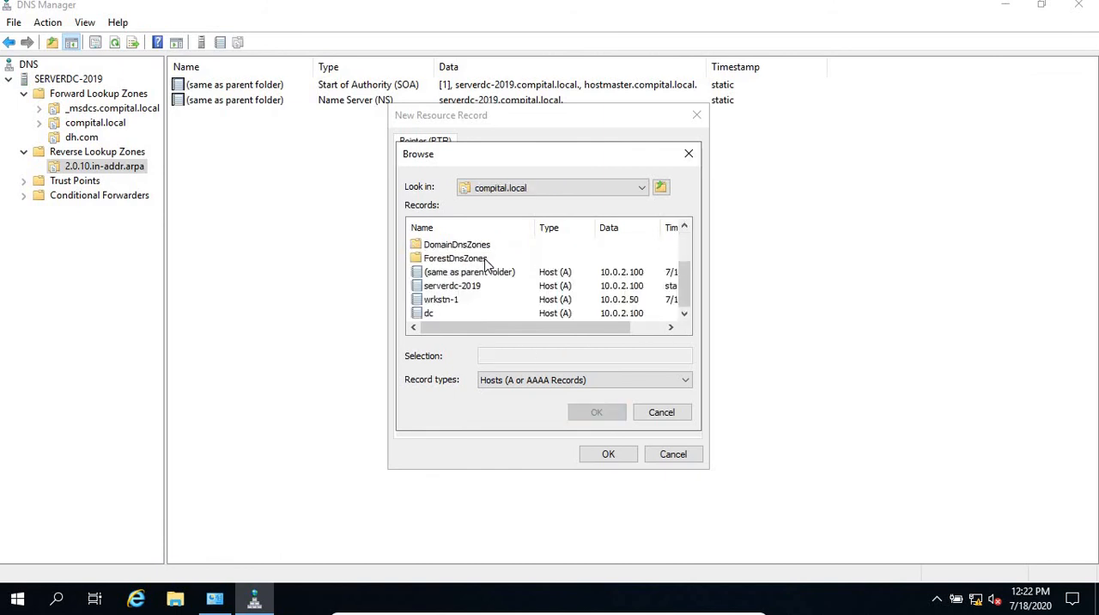
click(442, 288)
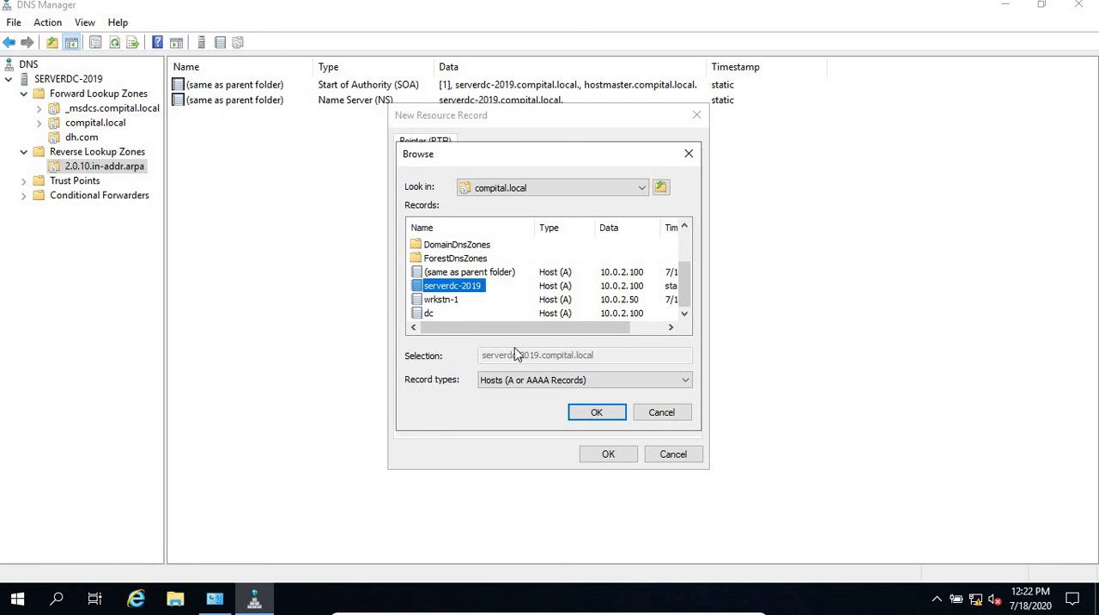
click(596, 413)
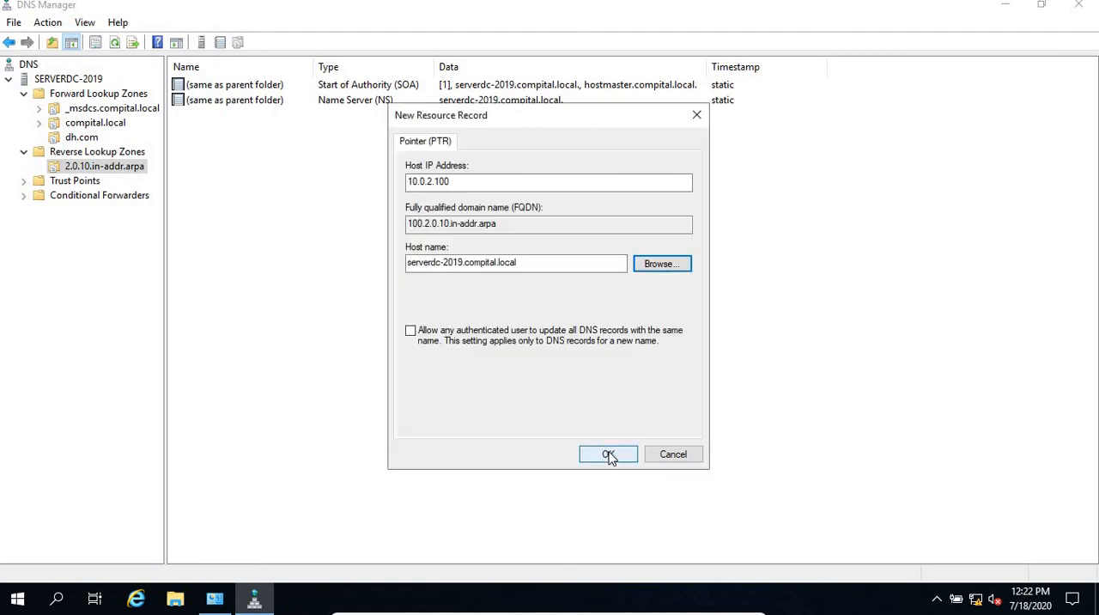
Step: Confirm the new pointer record for 10.0.2.100 in the 2.0.10.in-addr.arpa zone
click(606, 453)
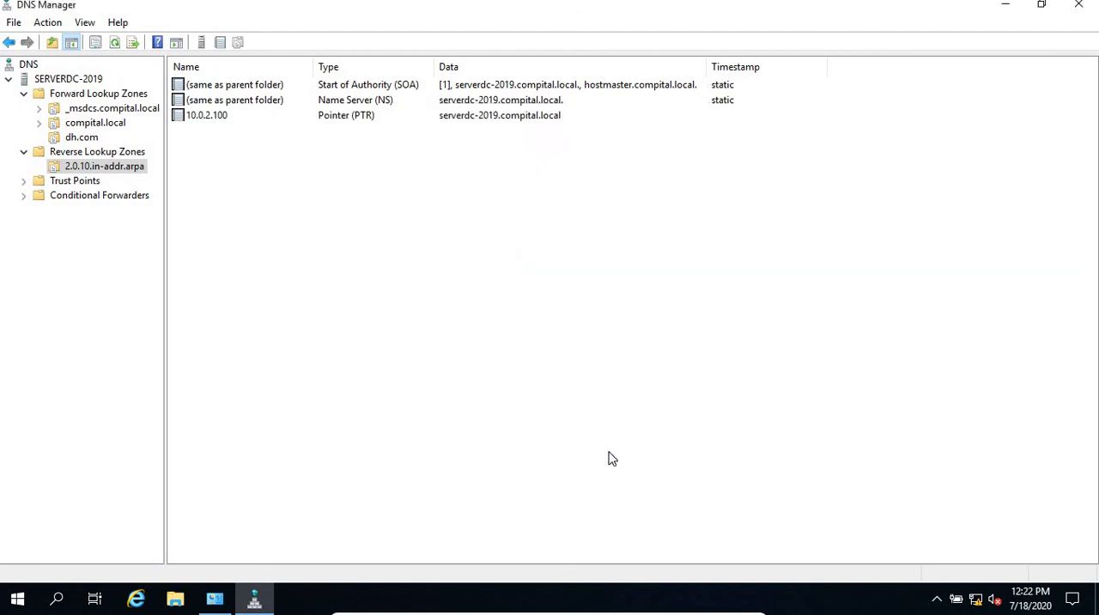
click(213, 115)
click(204, 192)
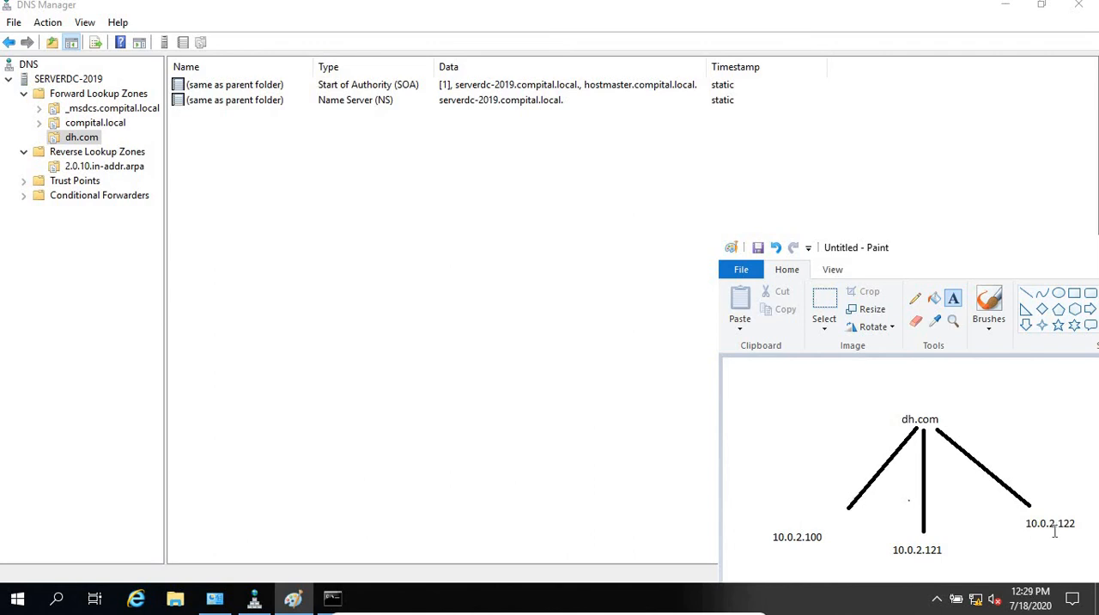
Step: Add a host record to the dh.com zone with a blank name, IP address 10.0.2.100 and an associated pointer record
right_click(223, 178)
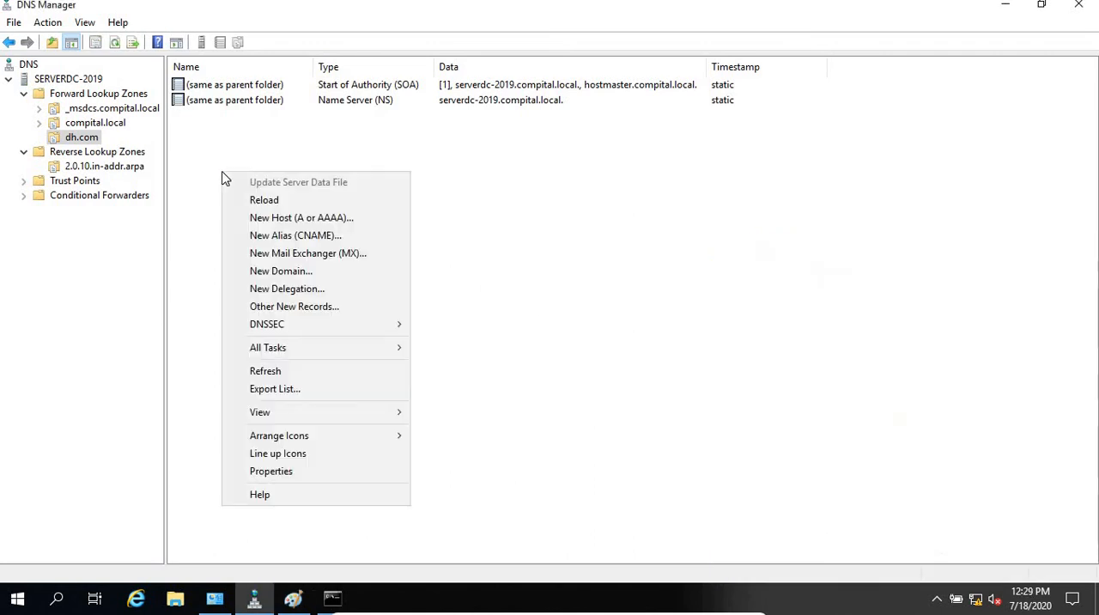
click(266, 217)
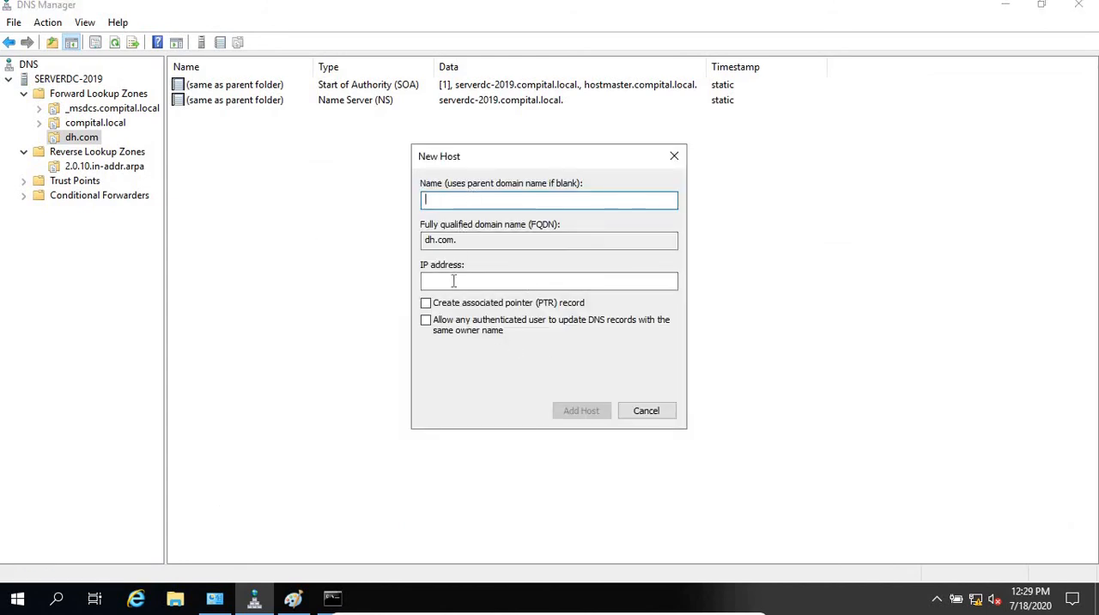
click(454, 280)
text(10)
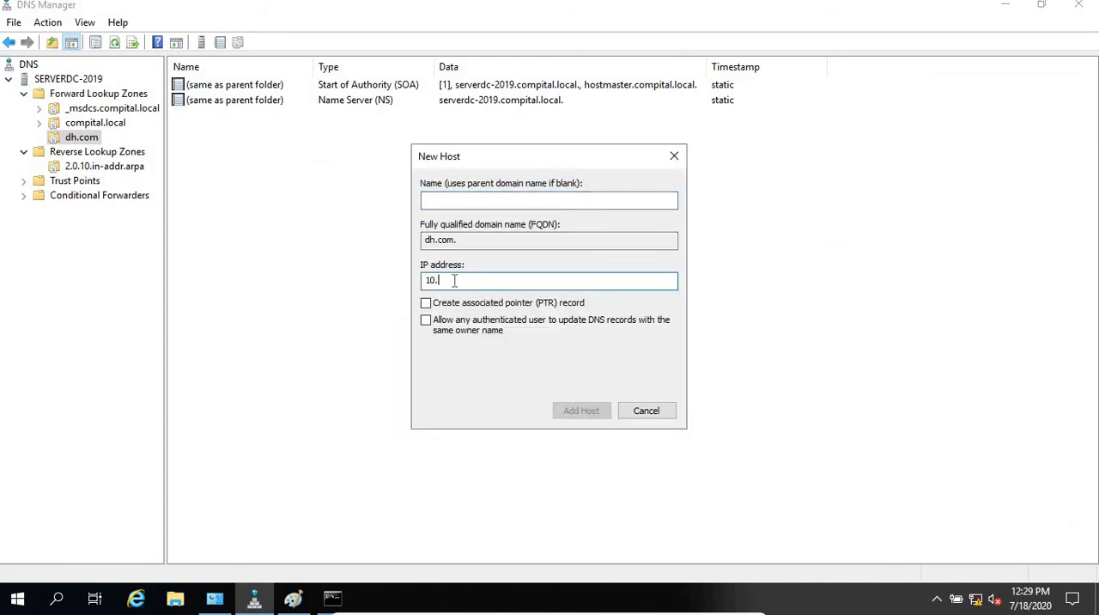
text(.0.2.100)
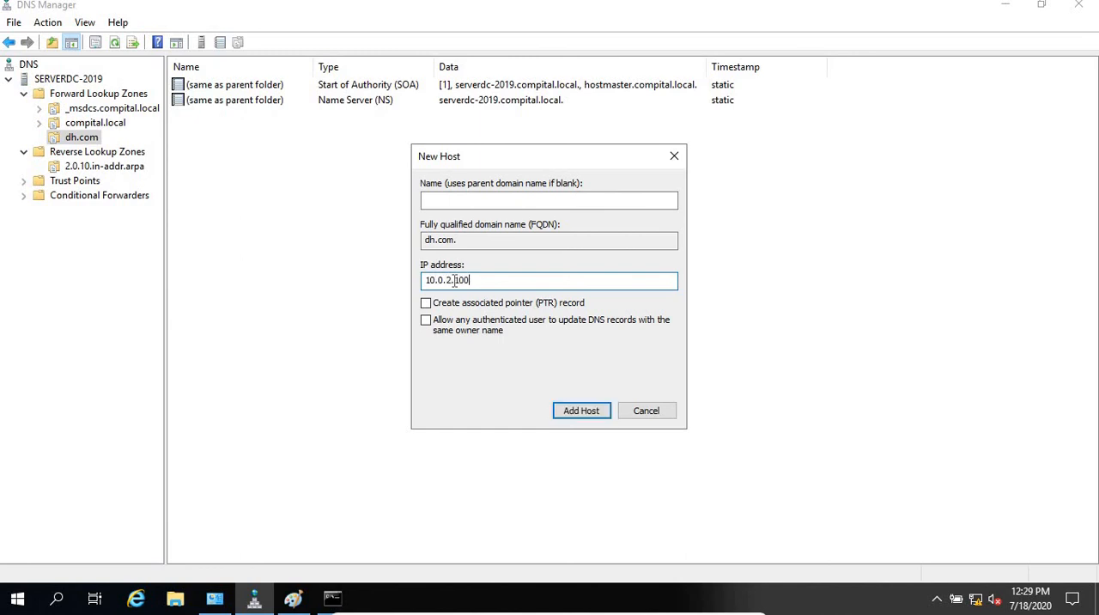
click(463, 305)
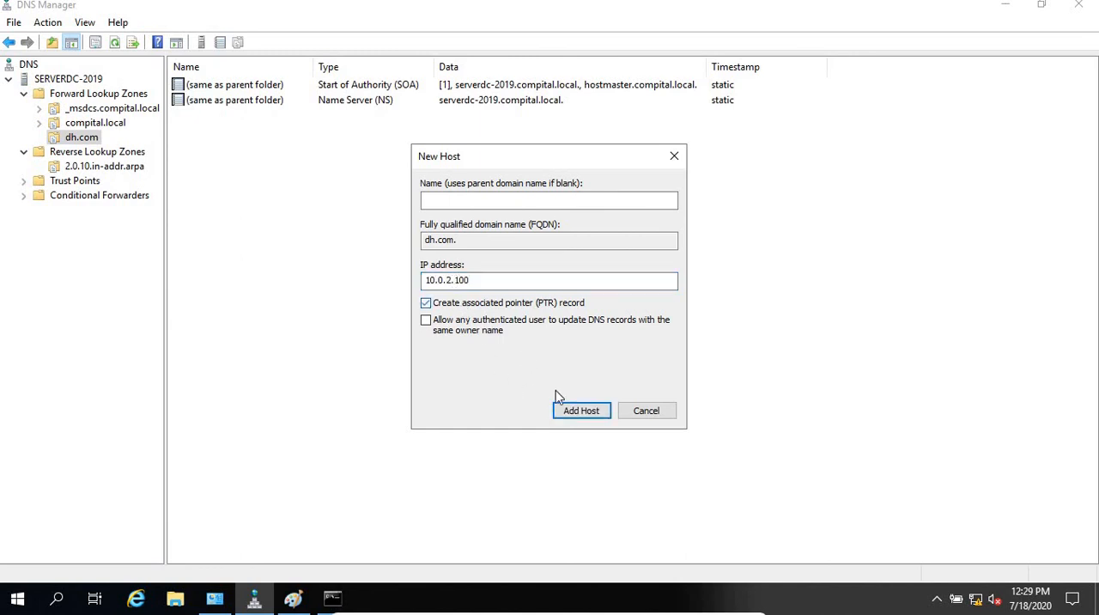
click(592, 412)
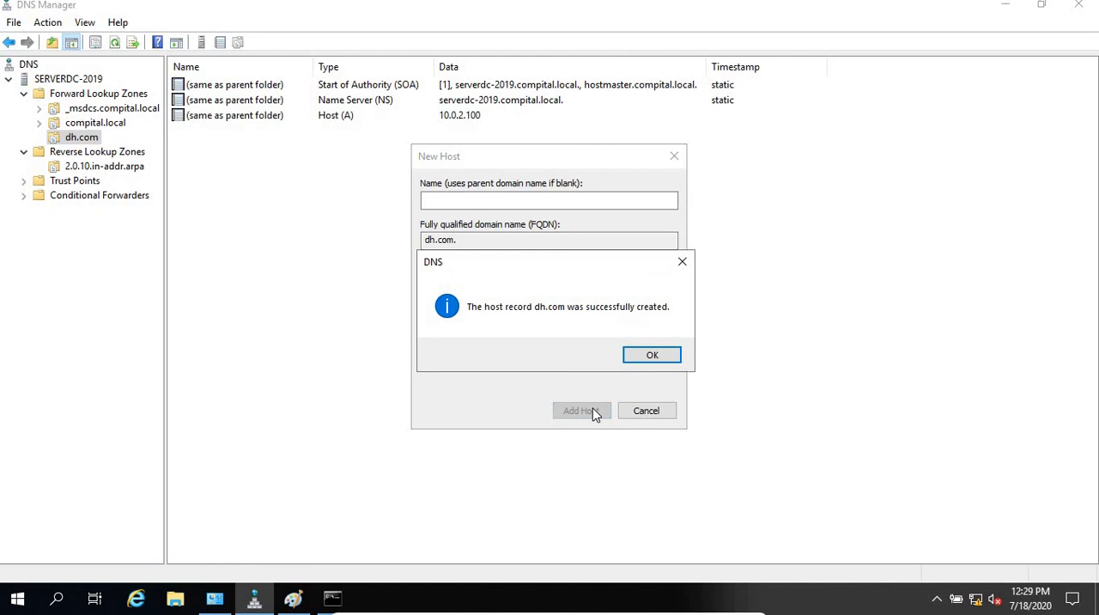
click(644, 350)
Step: Add a second blank-named dh.com host record with IP address 10.0.2.121, keeping the associated pointer record option enabled
click(512, 285)
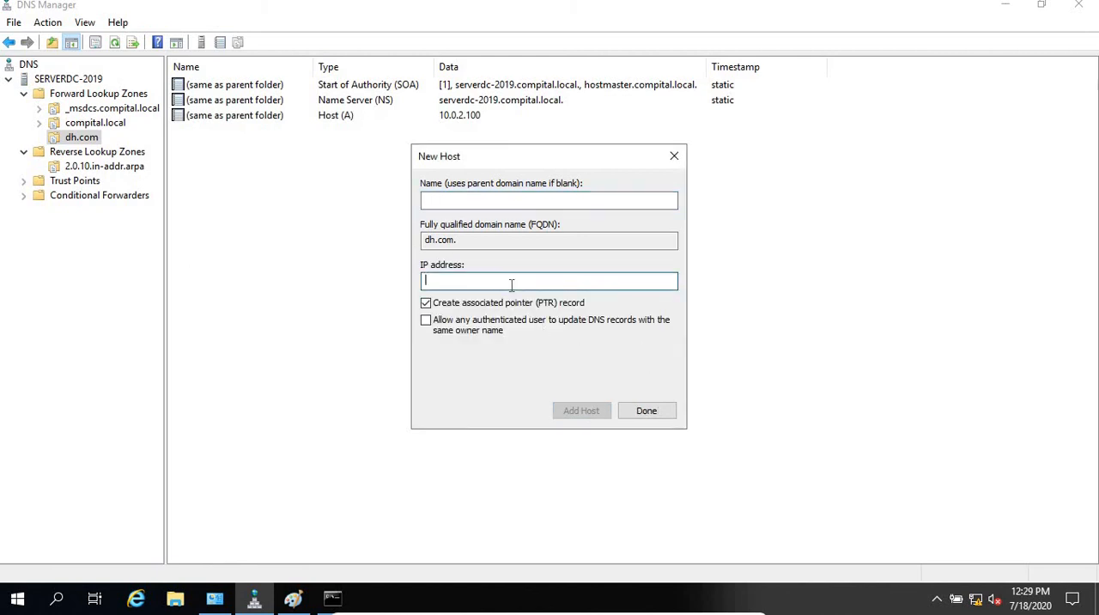
text(10.0.2.1)
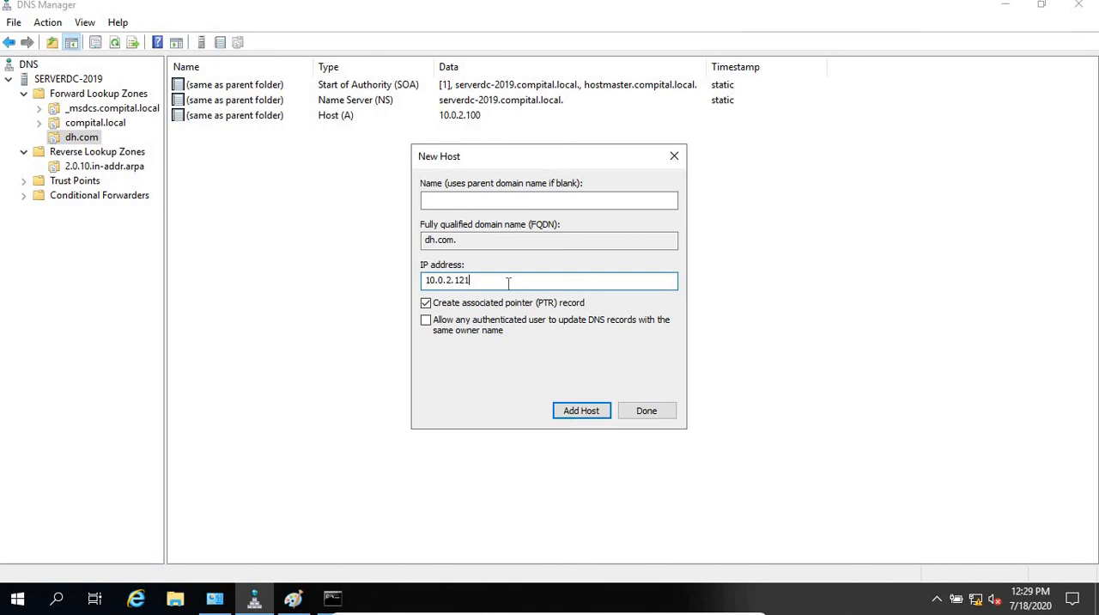
text(21)
click(580, 412)
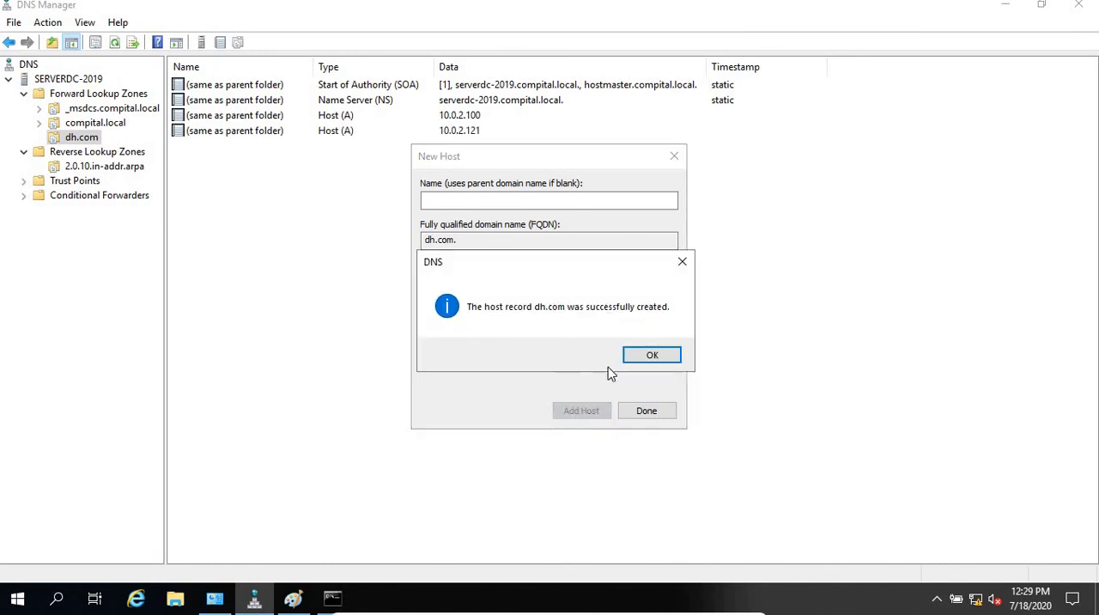
click(651, 355)
Step: Add a third blank-named dh.com host record with IP address 10.0.2.122 and an associated pointer record, and finish adding hosts
click(503, 279)
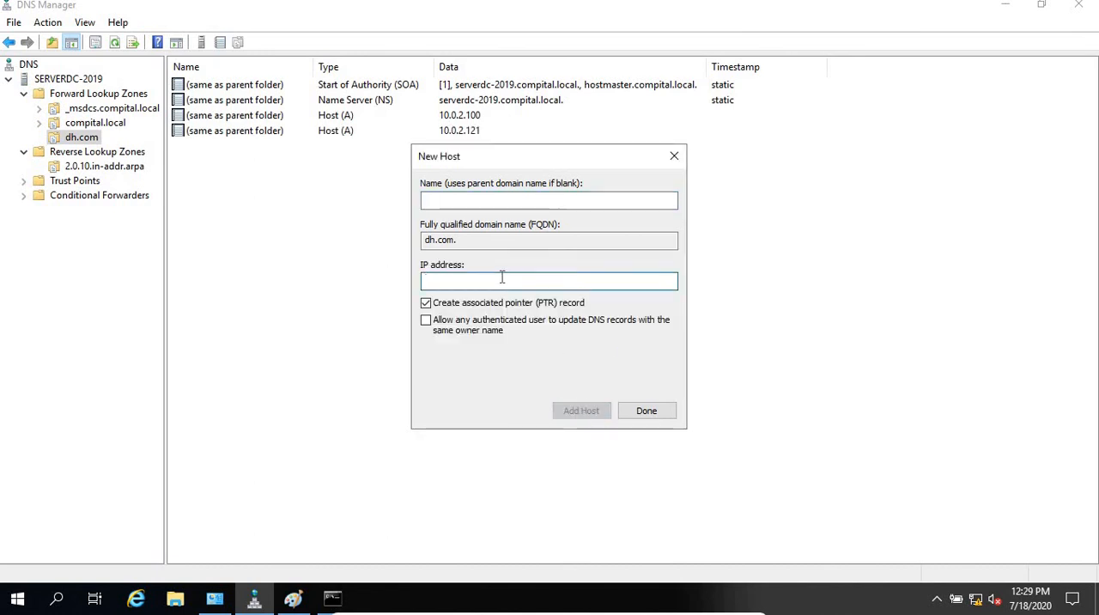
text(10.0)
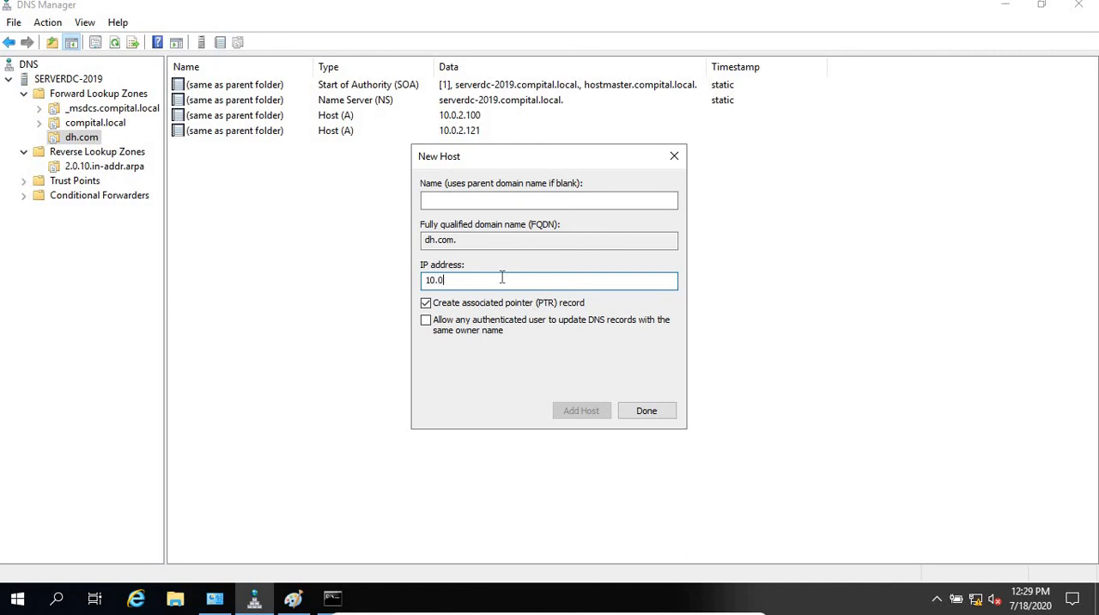
text(.2.122)
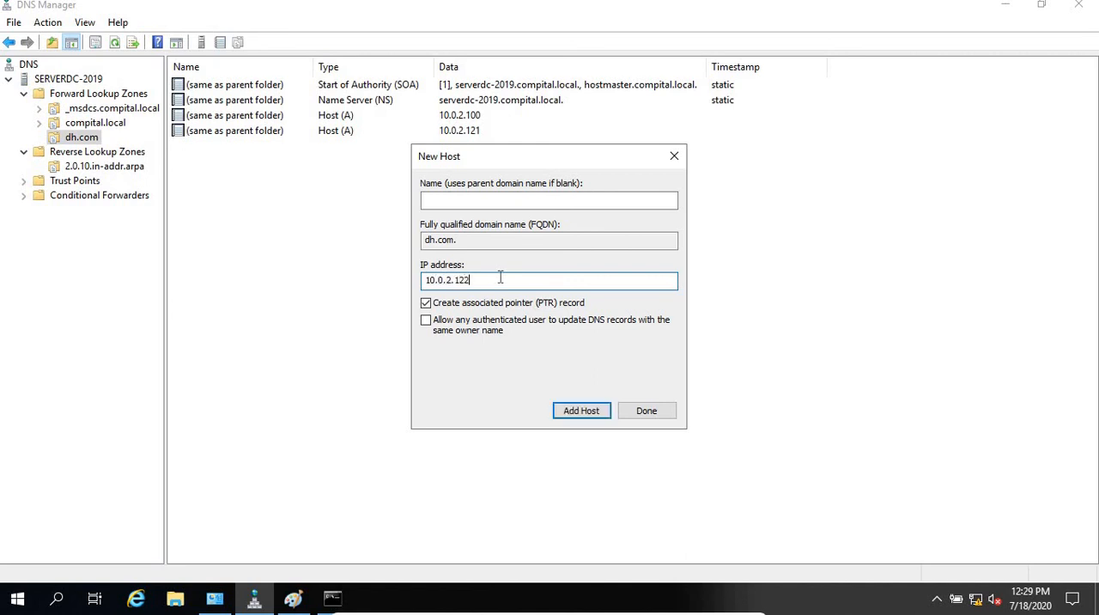
click(587, 411)
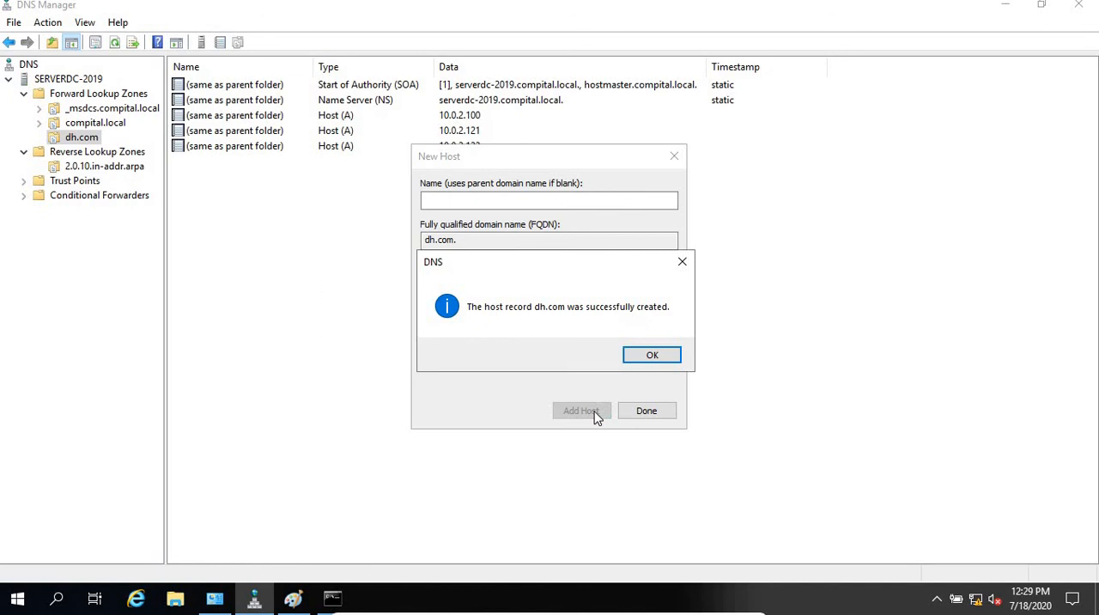
click(652, 356)
click(645, 410)
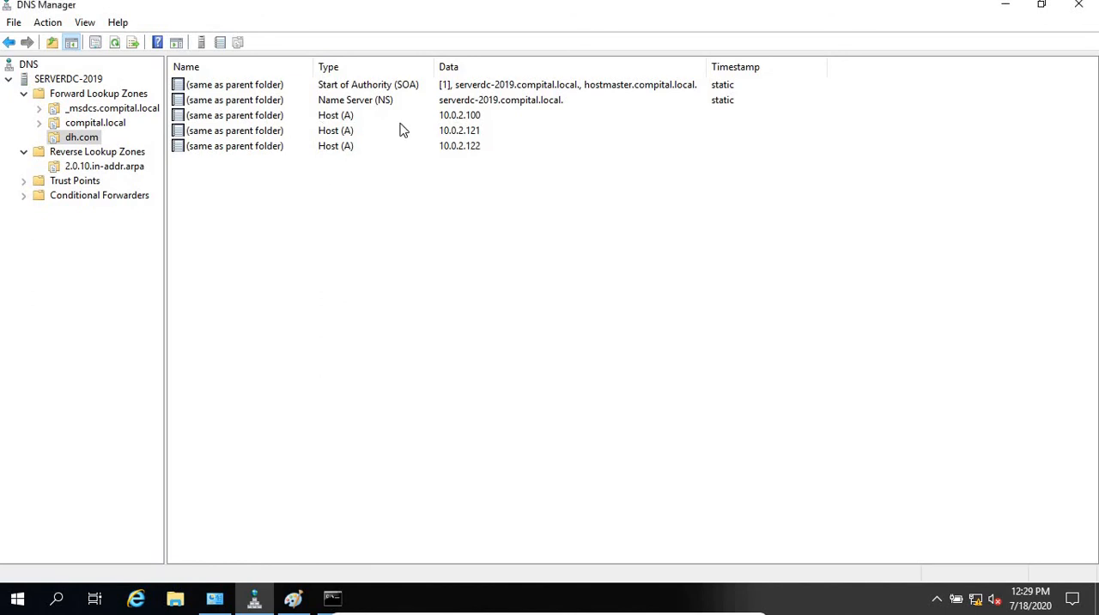
click(420, 111)
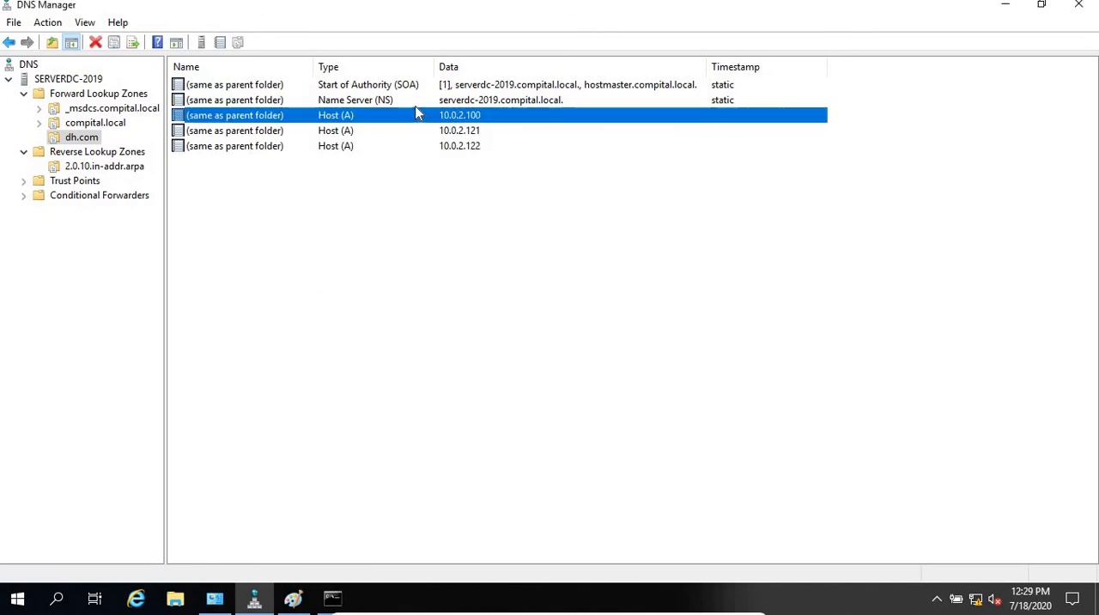
key(shift+Down)
key(shift+Down)
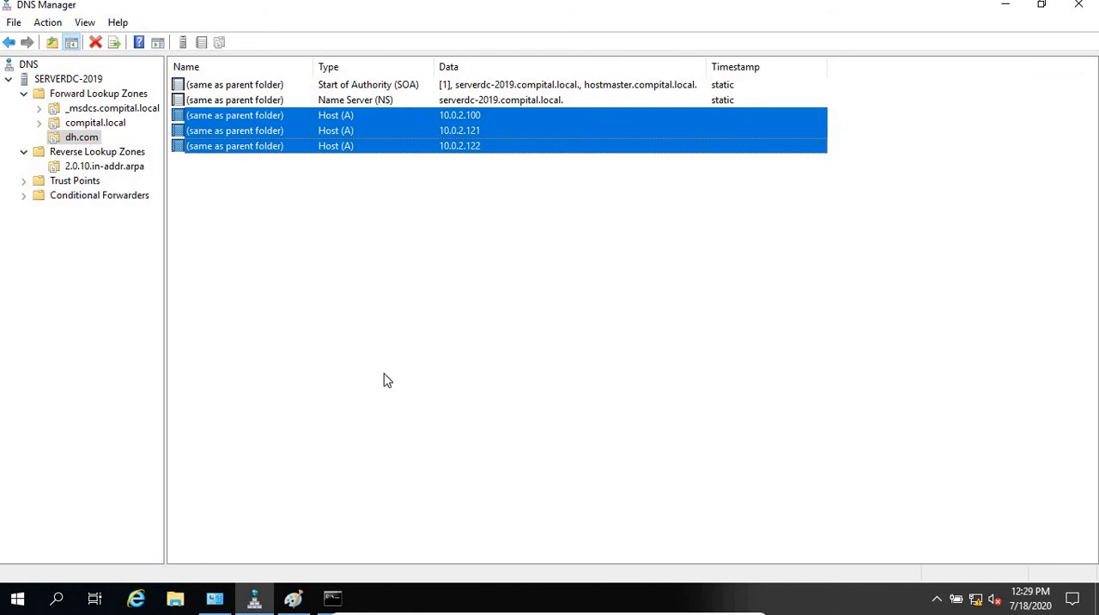
click(386, 380)
Step: Switch to the open nslookup session in Command Prompt, look up dh.com and highlight the returned addresses
click(333, 599)
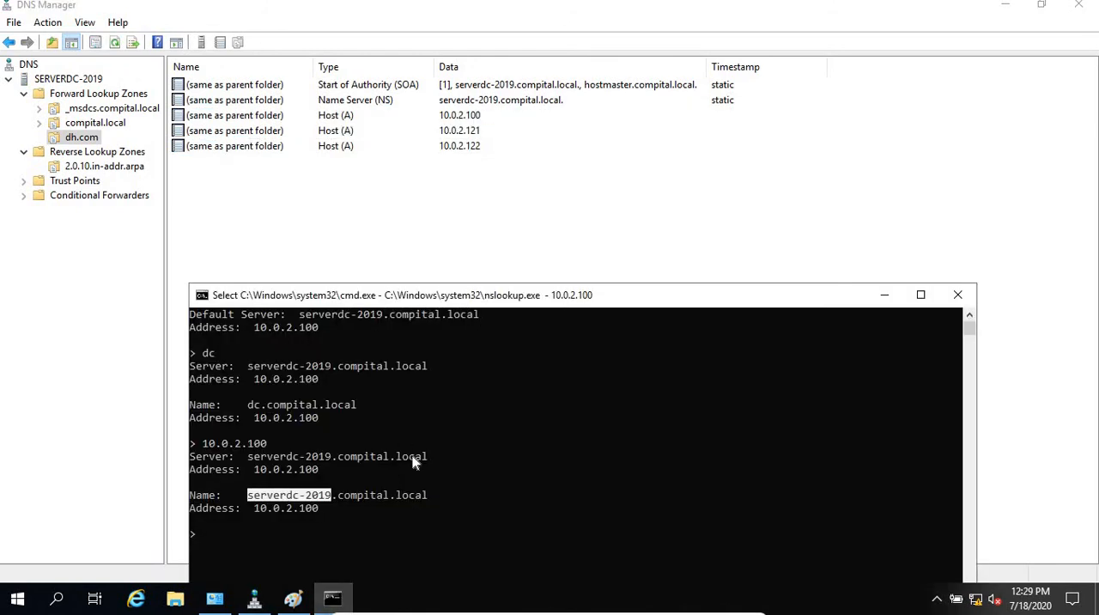
click(430, 521)
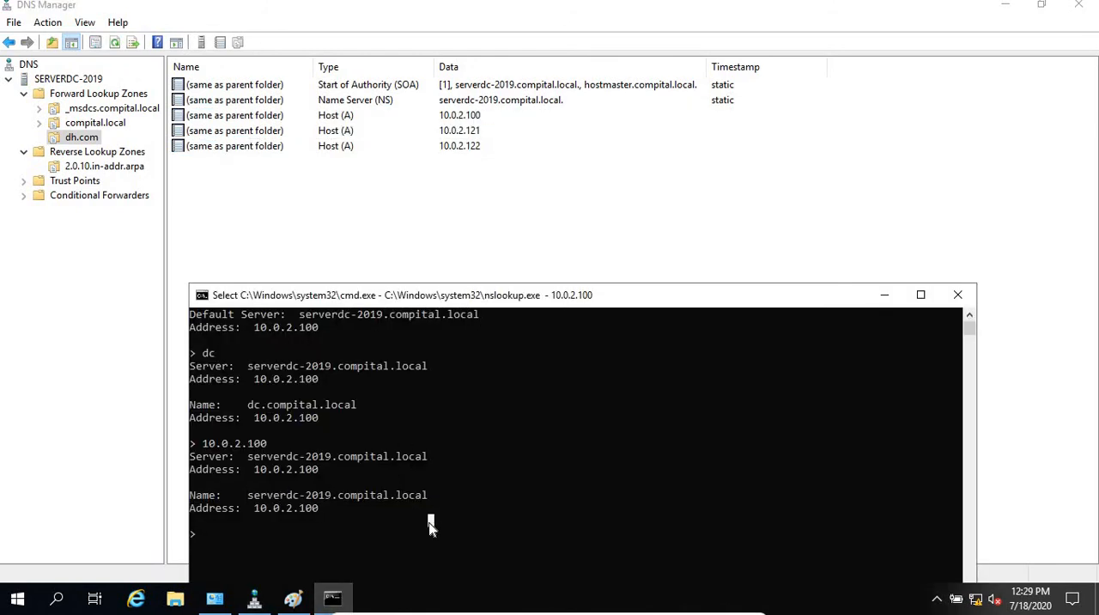
text(dh.com)
key(Return)
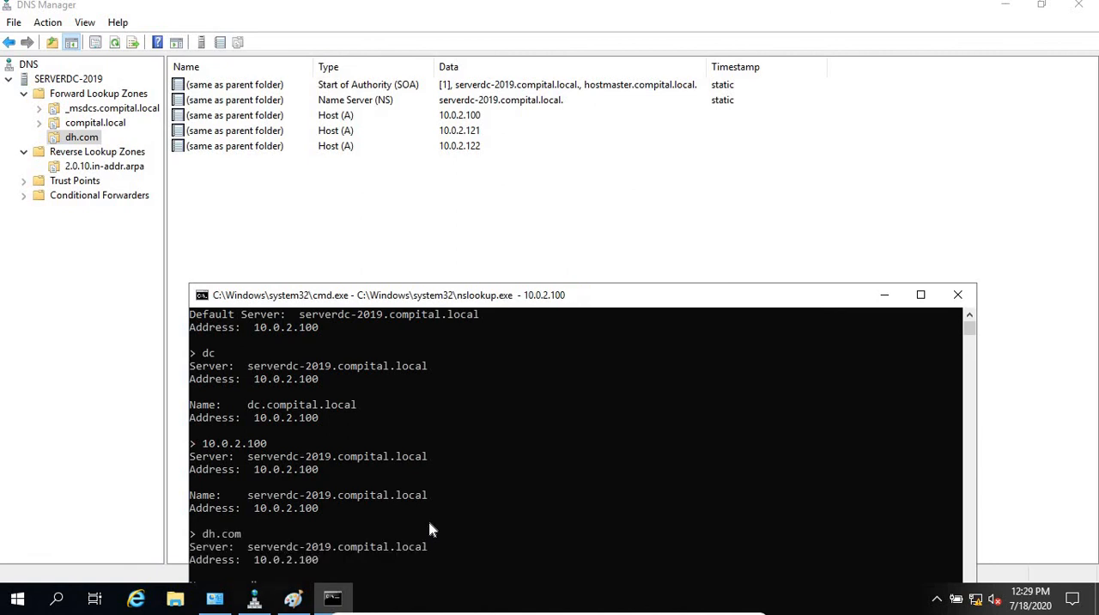
drag(704, 295, 718, 169)
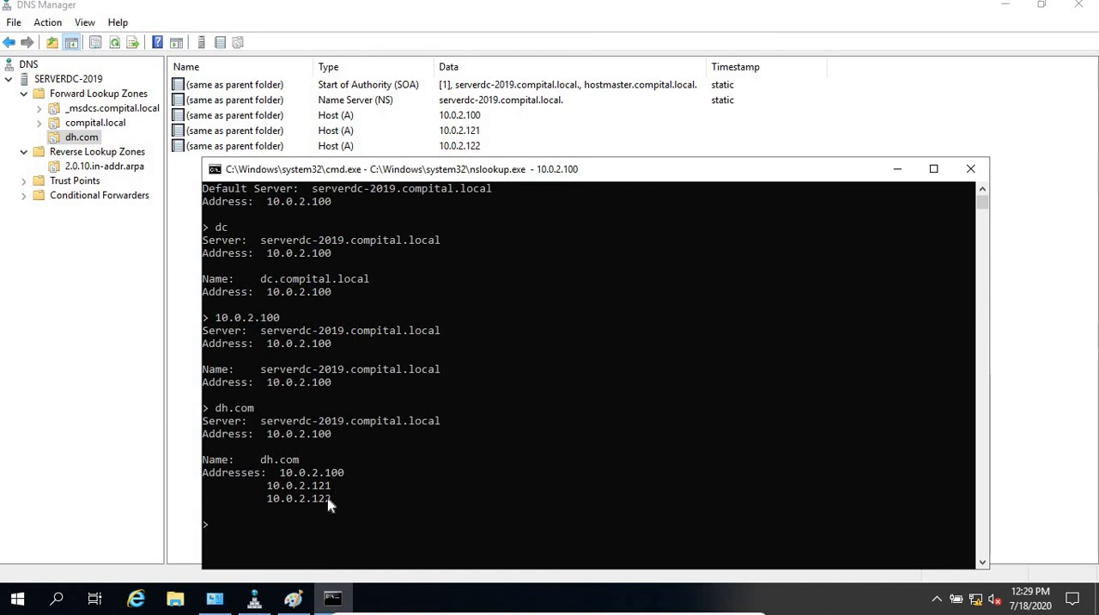
drag(333, 496, 281, 473)
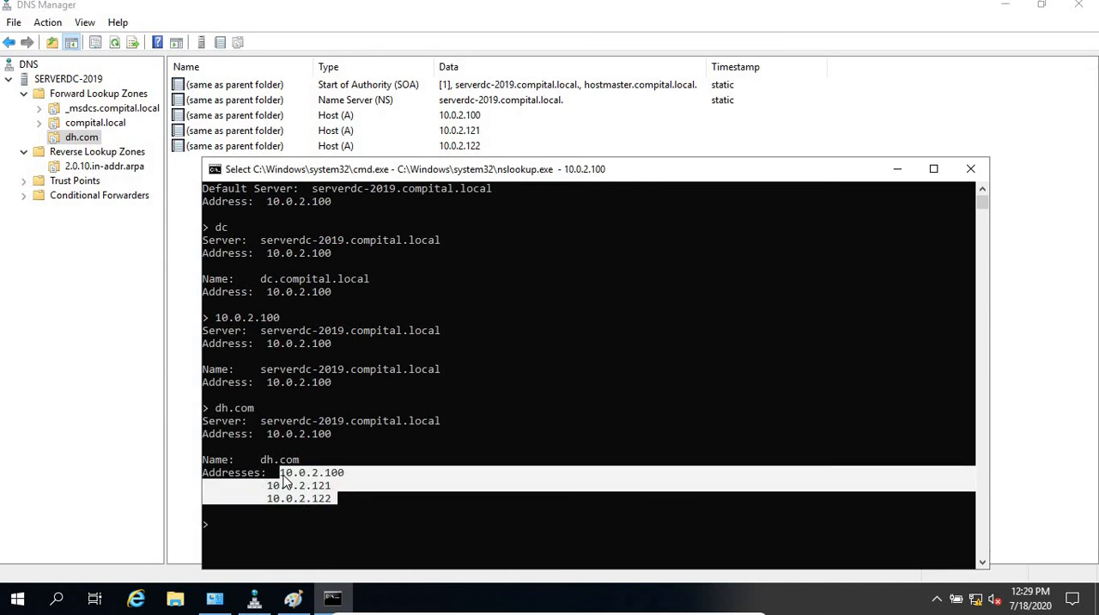
click(360, 498)
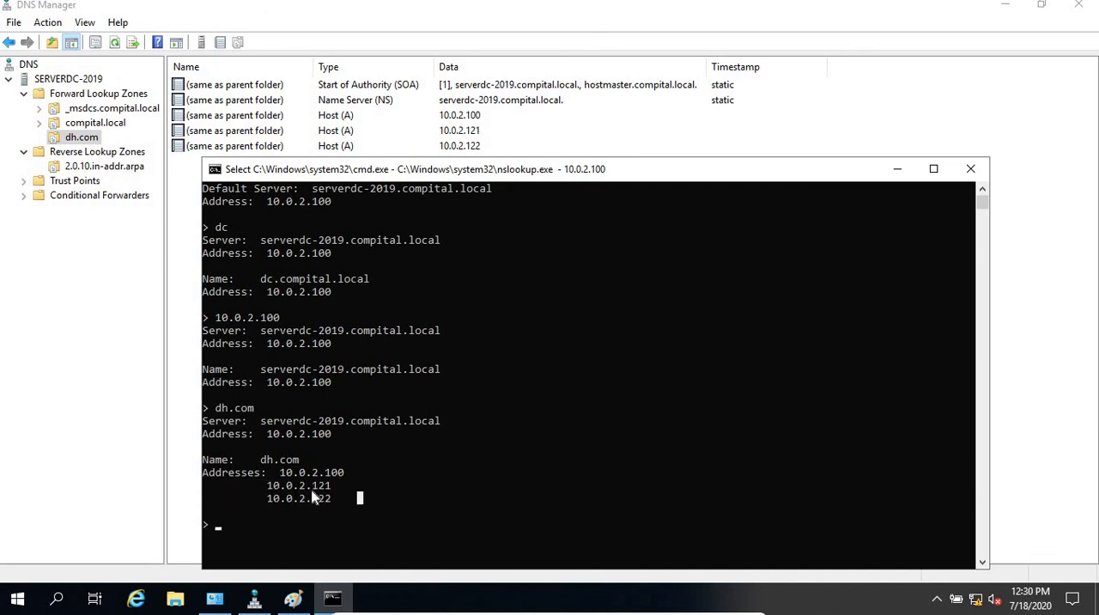
drag(335, 499, 281, 481)
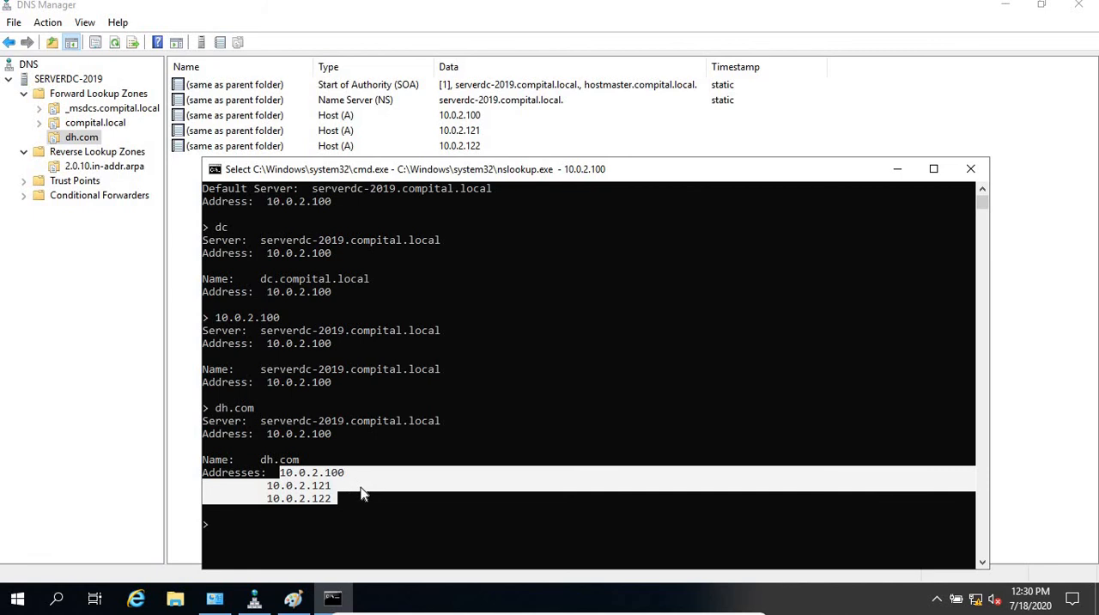